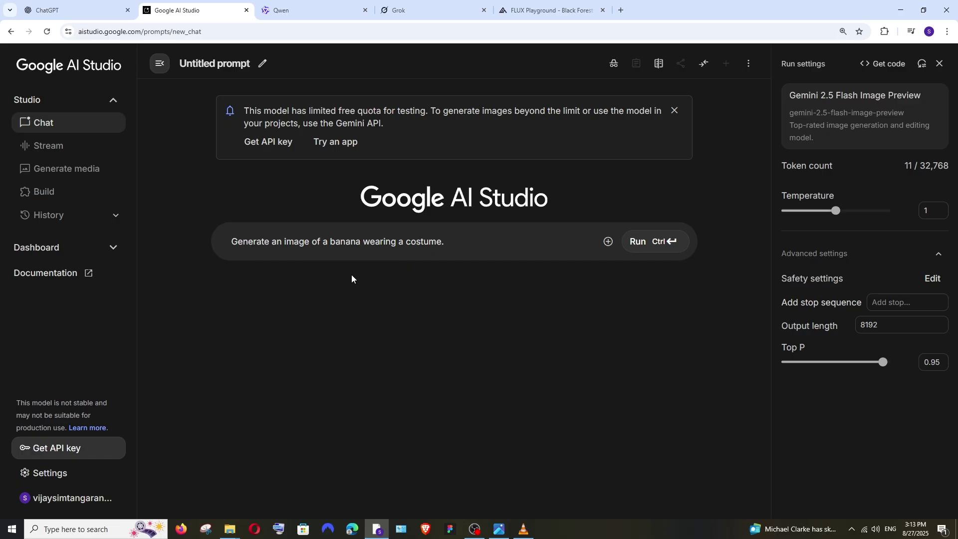
- Step through the ChatGPT, AI Studio, Qwen and Grok tabs, finishing on FLUX's Image > Edit page
{"action": "left_click", "coordinate": [86, 12]}
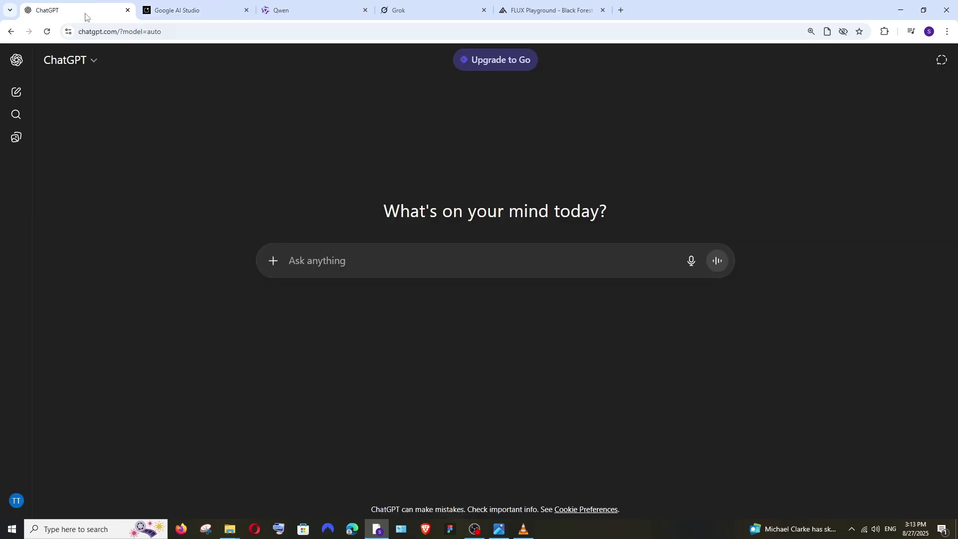
{"action": "left_click", "coordinate": [219, 12]}
{"action": "left_click", "coordinate": [308, 9]}
{"action": "left_click", "coordinate": [423, 5]}
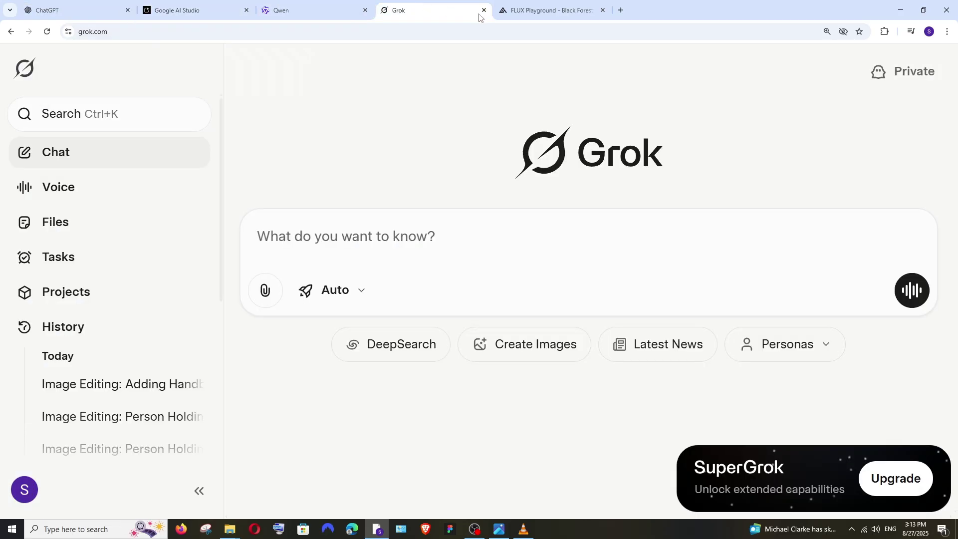
{"action": "left_click", "coordinate": [520, 16]}
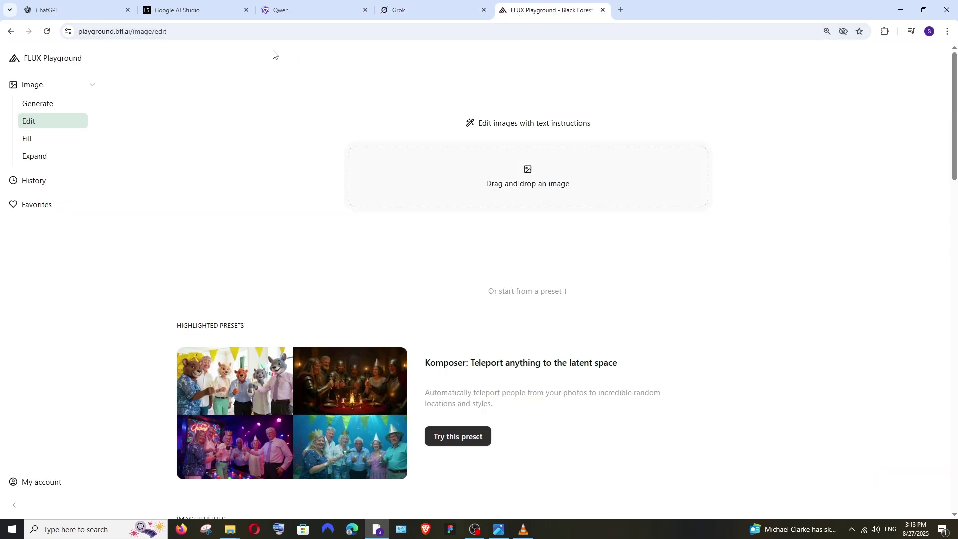
- Confirm the 'make her carry a handbag' prompt sits ready in AI Studio, Qwen, Grok and FLUX
{"action": "key", "text": "ctrl+2"}
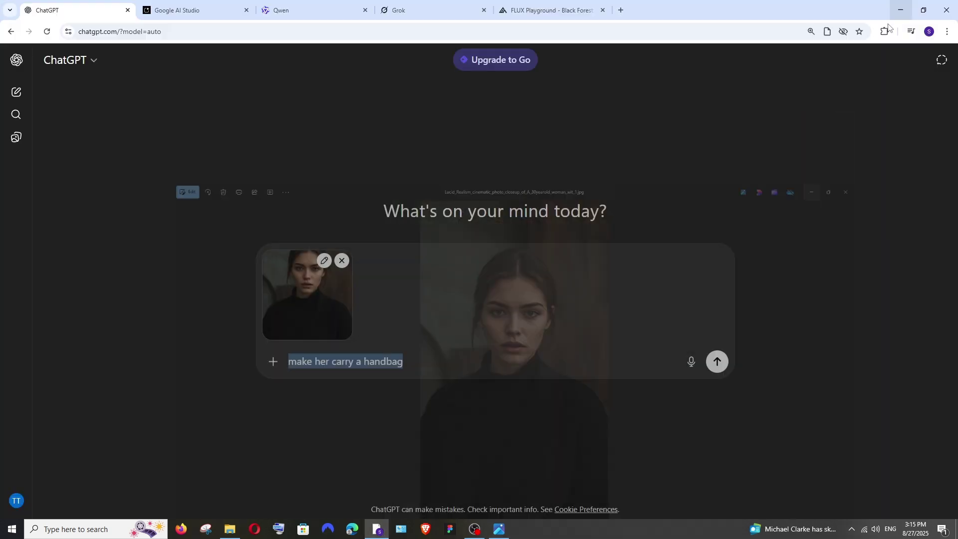
{"action": "left_click", "coordinate": [425, 312]}
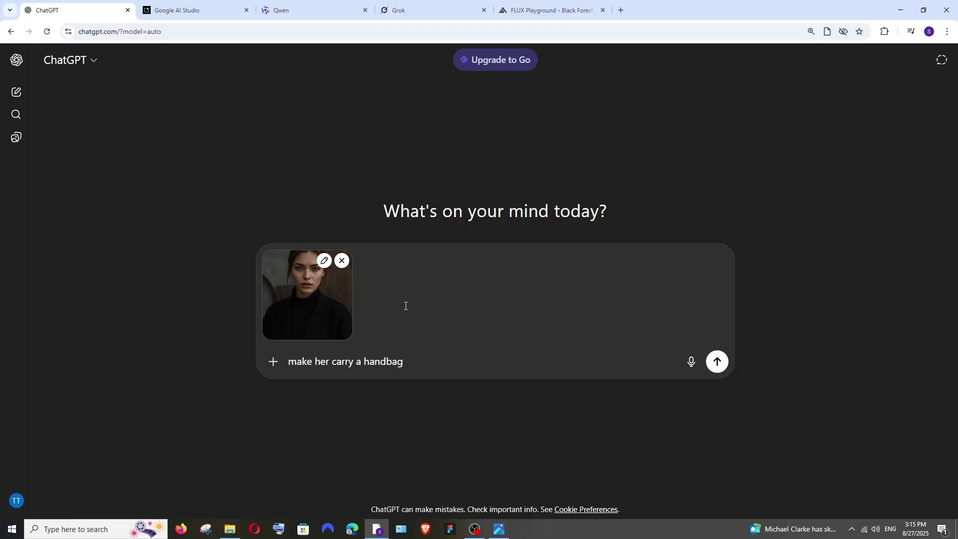
{"action": "left_click", "coordinate": [187, 11]}
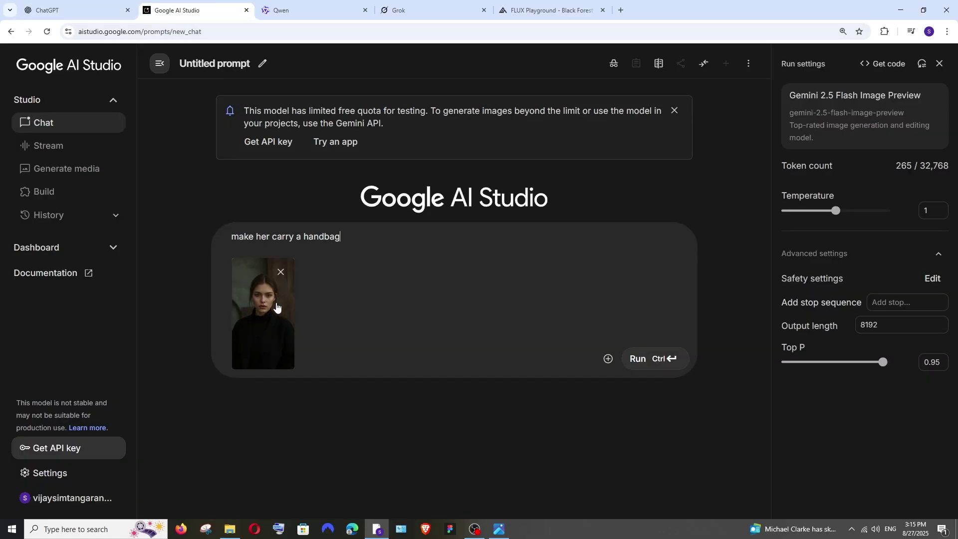
{"action": "left_click", "coordinate": [285, 11]}
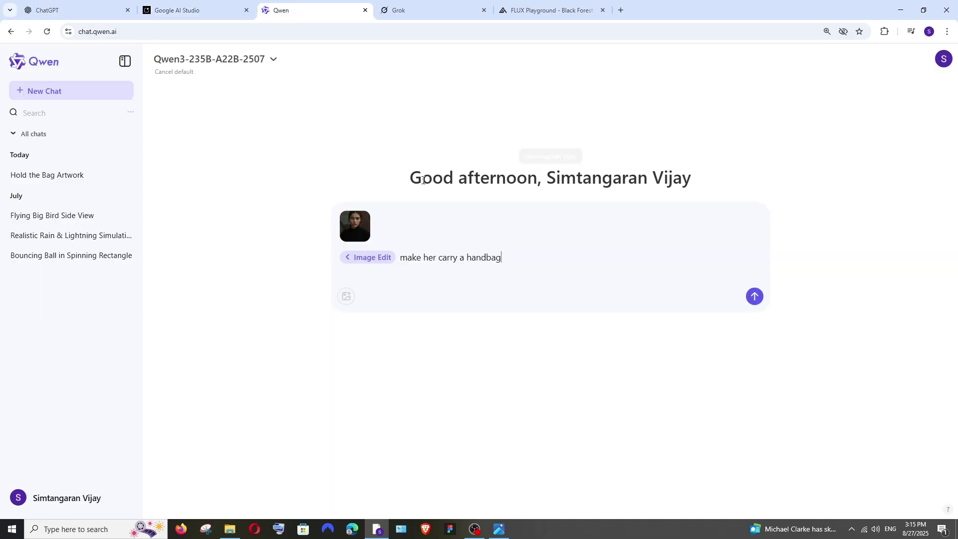
{"action": "left_click", "coordinate": [426, 11]}
{"action": "left_click", "coordinate": [549, 10]}
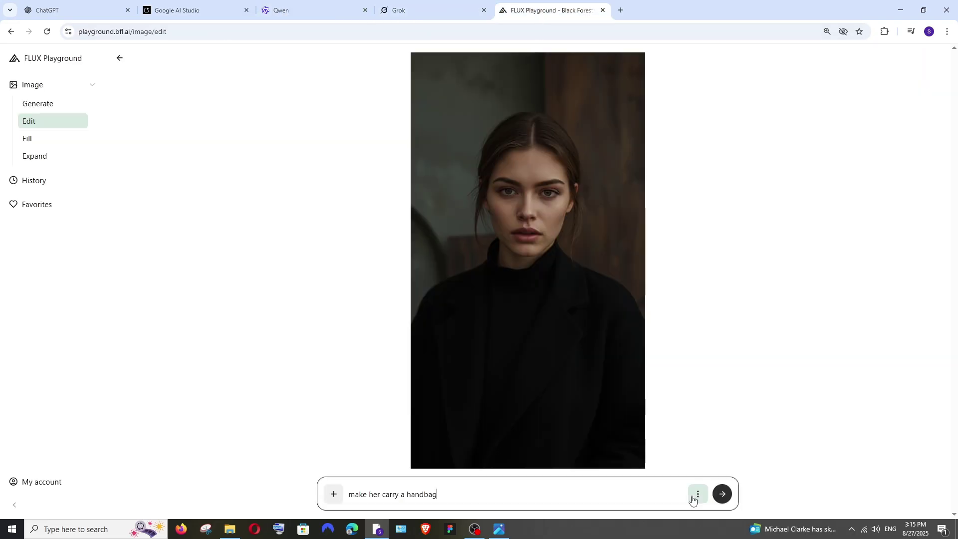
{"action": "left_click", "coordinate": [698, 494]}
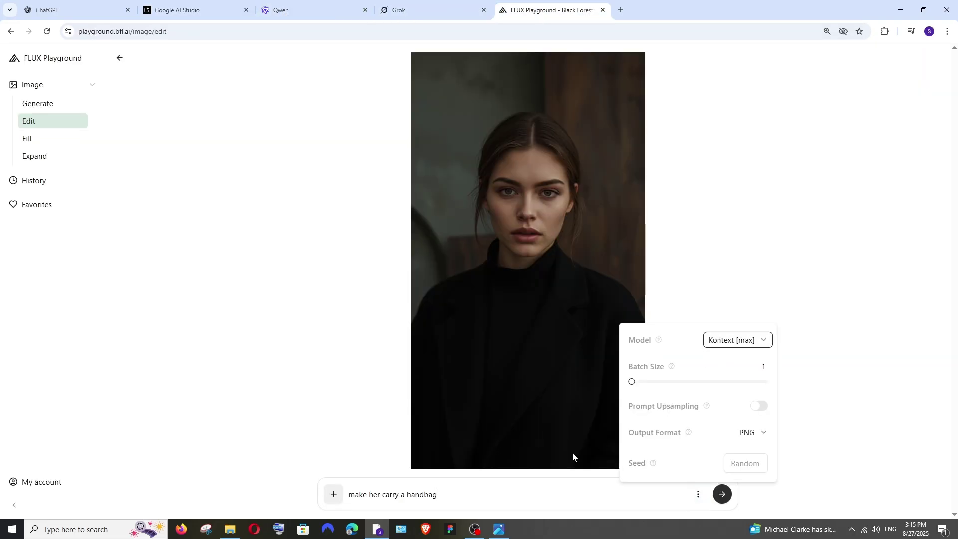
{"action": "left_click", "coordinate": [505, 487]}
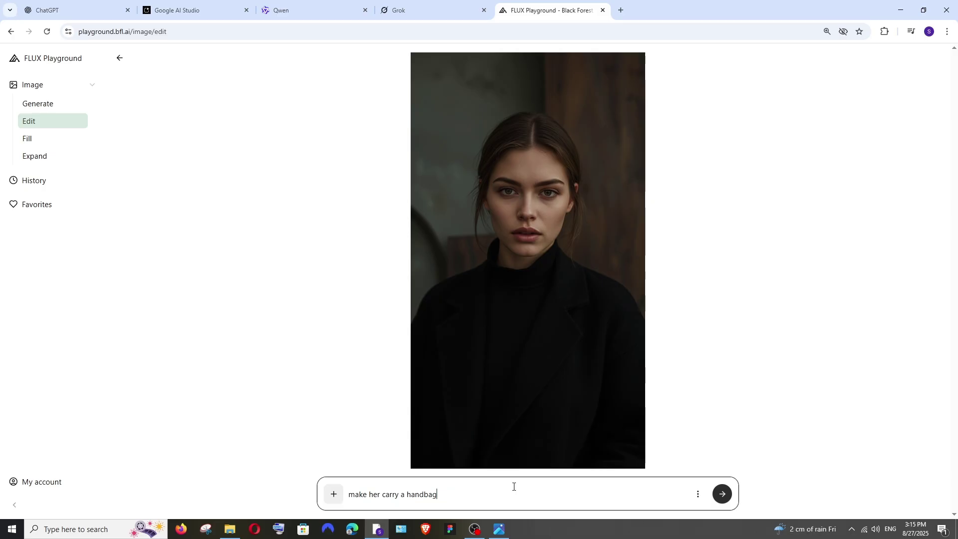
- View the original portrait, then scroll ChatGPT down to its black-handbag result
{"action": "left_click", "coordinate": [500, 529]}
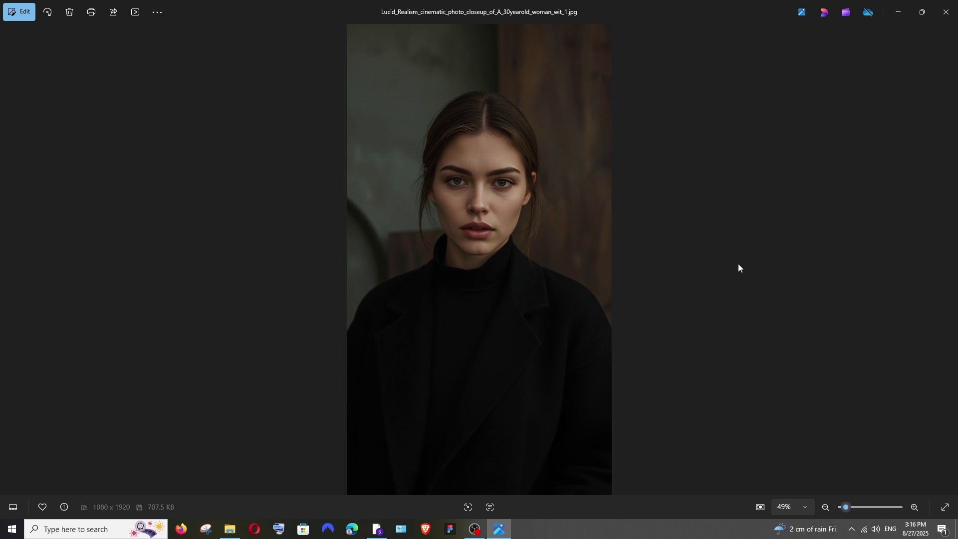
{"action": "left_click", "coordinate": [898, 14]}
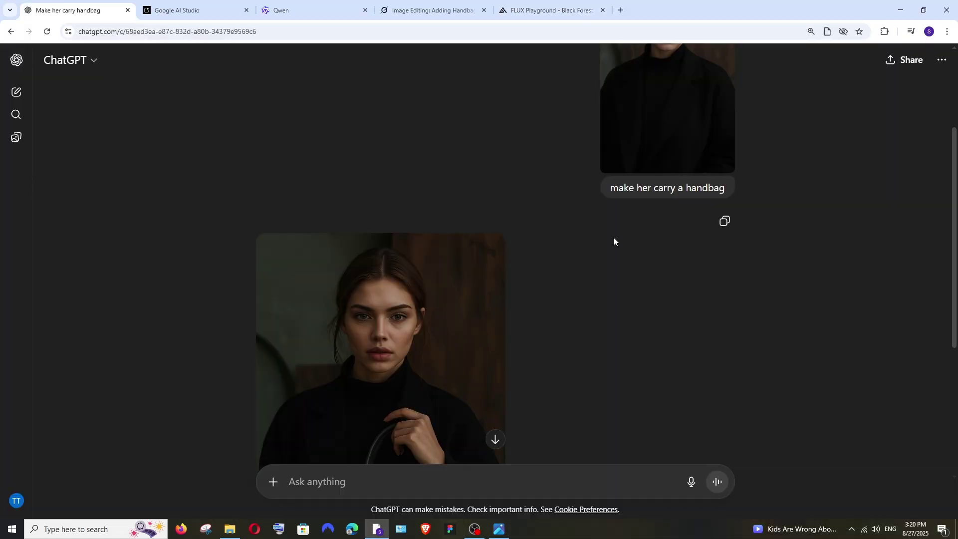
{"action": "scroll", "coordinate": [613, 244], "scroll_direction": "down", "scroll_amount": 3}
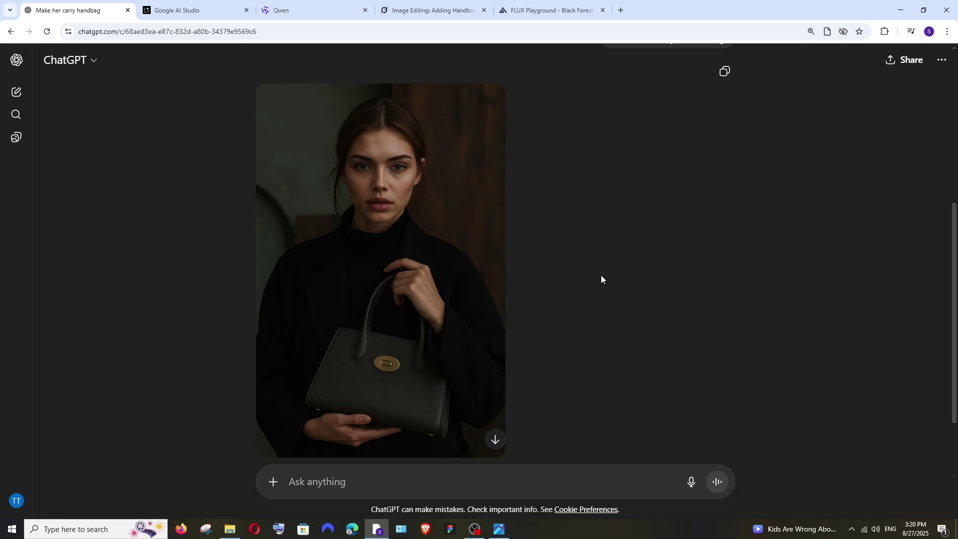
{"action": "mouse_move", "coordinate": [450, 278]}
- Resize the original portrait's Photos window and place it beside ChatGPT's handbag result
{"action": "left_click", "coordinate": [500, 529]}
{"action": "left_click_drag", "start_coordinate": [200, 8], "coordinate": [676, 122]}
{"action": "left_click_drag", "start_coordinate": [473, 258], "coordinate": [779, 254]}
{"action": "left_click_drag", "start_coordinate": [948, 125], "coordinate": [721, 75]}
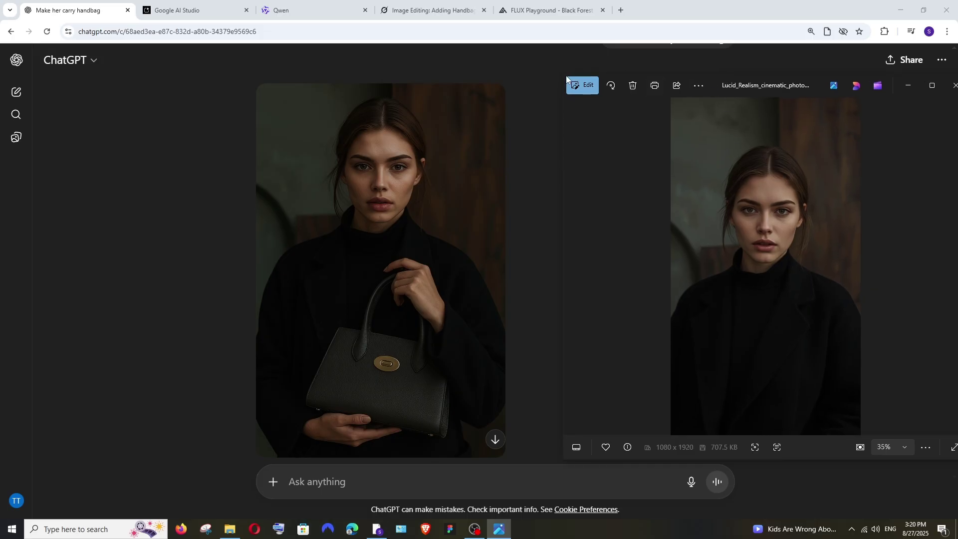
{"action": "left_click_drag", "start_coordinate": [565, 78], "coordinate": [528, 48]}
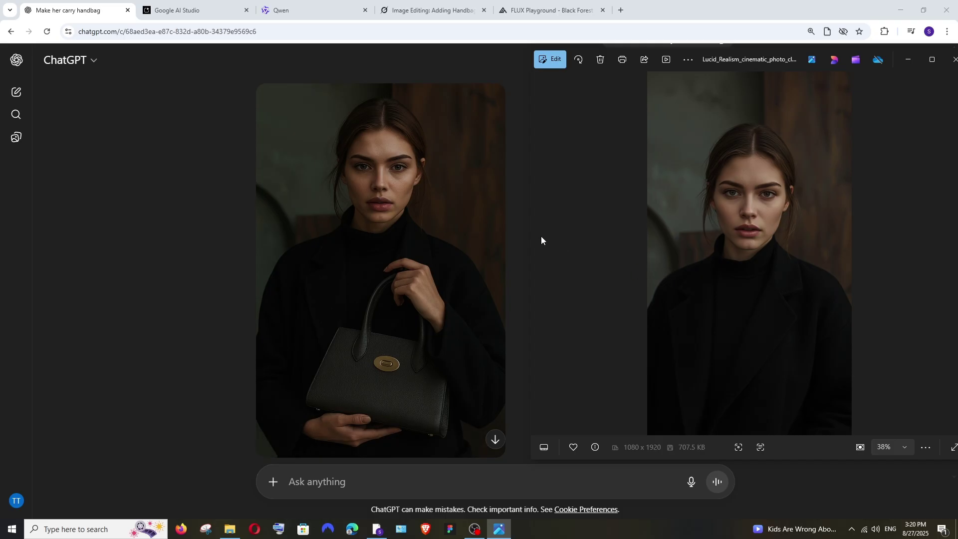
{"action": "left_click_drag", "start_coordinate": [526, 217], "coordinate": [531, 217]}
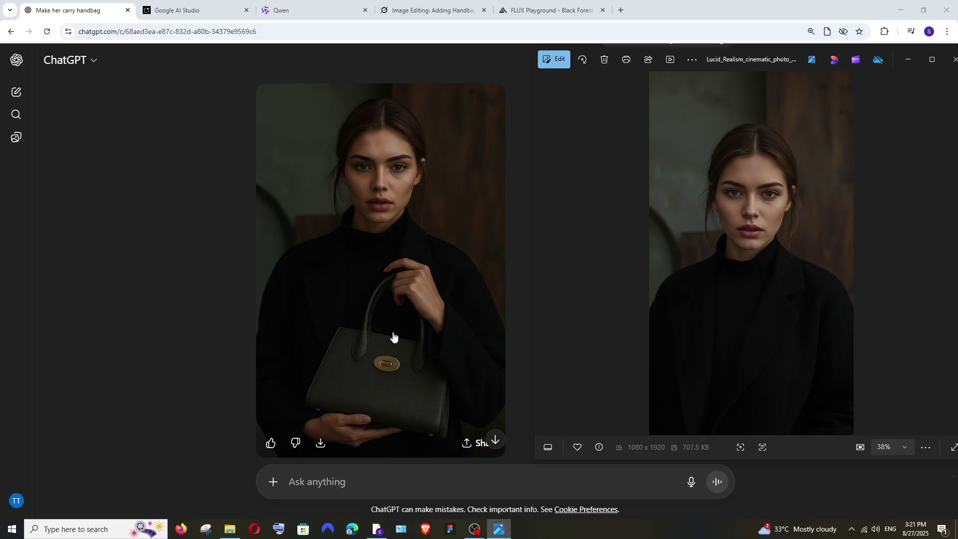
- Open Gemini's black-tote handbag image full size in a new tab
{"action": "left_click", "coordinate": [181, 16]}
{"action": "right_click", "coordinate": [205, 329]}
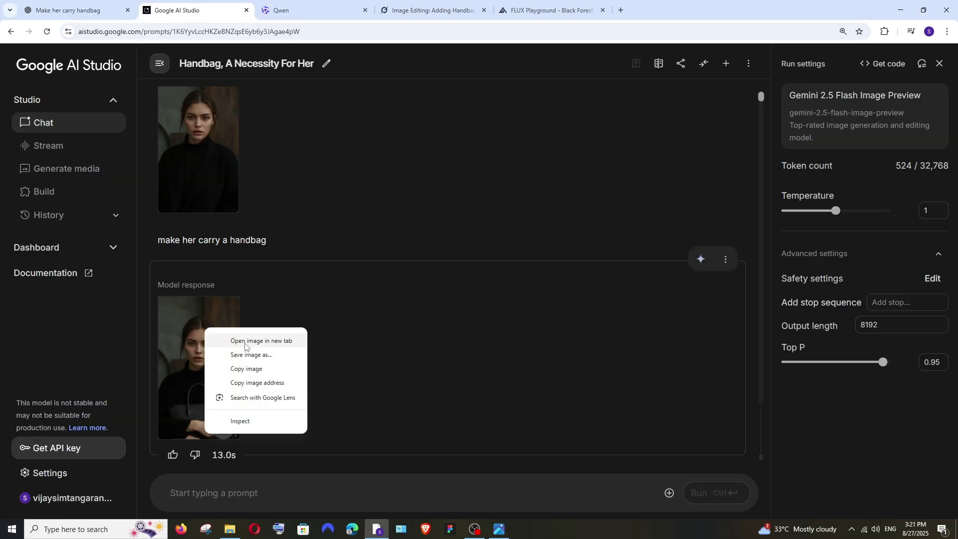
{"action": "left_click", "coordinate": [245, 340]}
{"action": "left_click", "coordinate": [291, 13]}
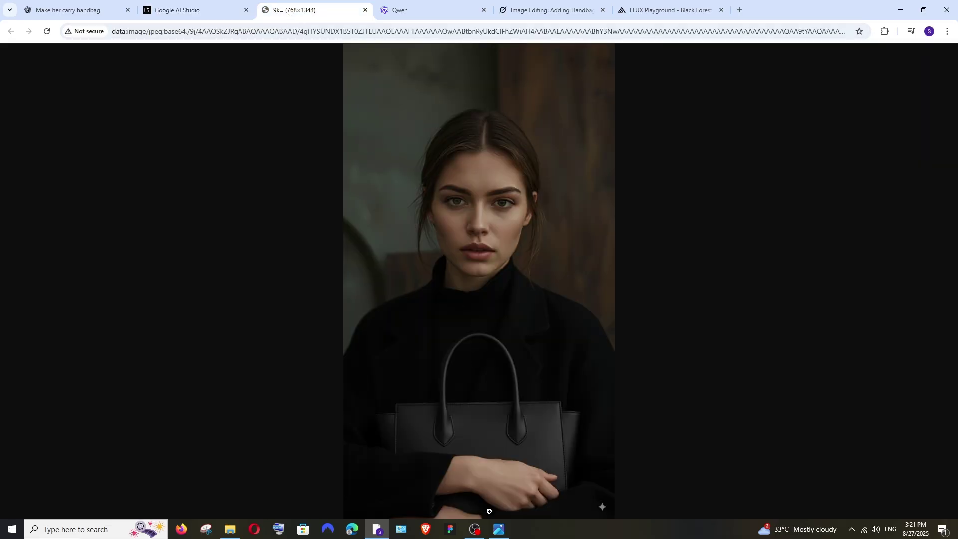
- Place a taller original-portrait window on the right beside Gemini's result
{"action": "left_click", "coordinate": [499, 529]}
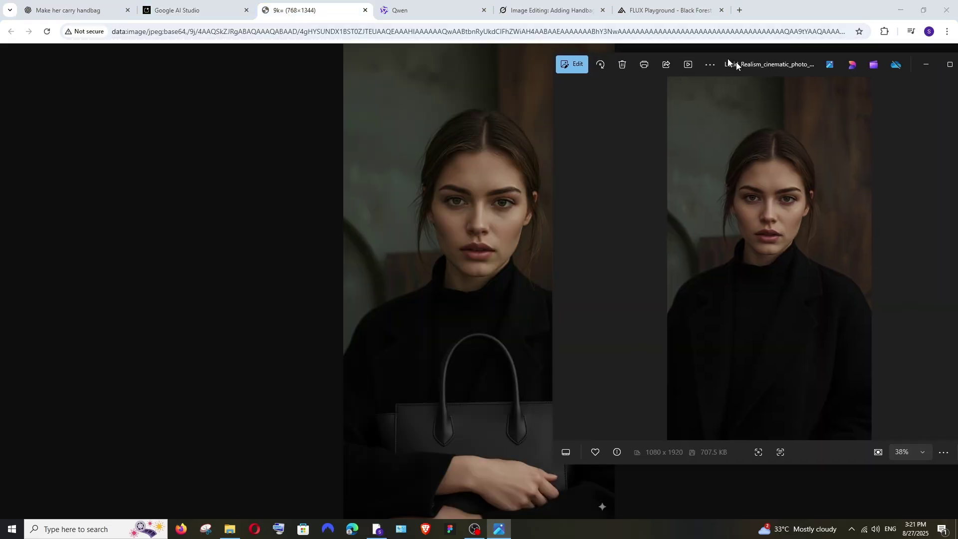
{"action": "left_click_drag", "start_coordinate": [727, 59], "coordinate": [814, 89]}
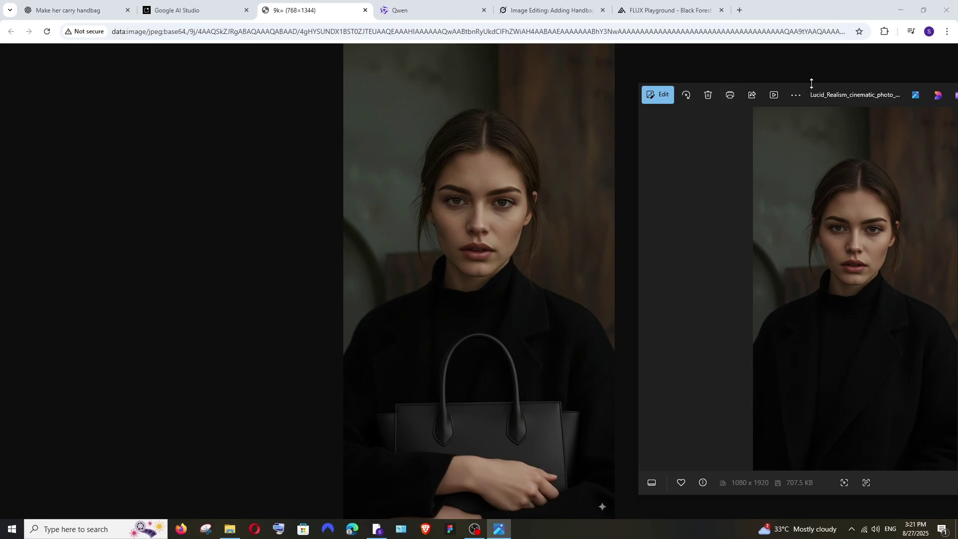
{"action": "left_click_drag", "start_coordinate": [804, 84], "coordinate": [801, 49]}
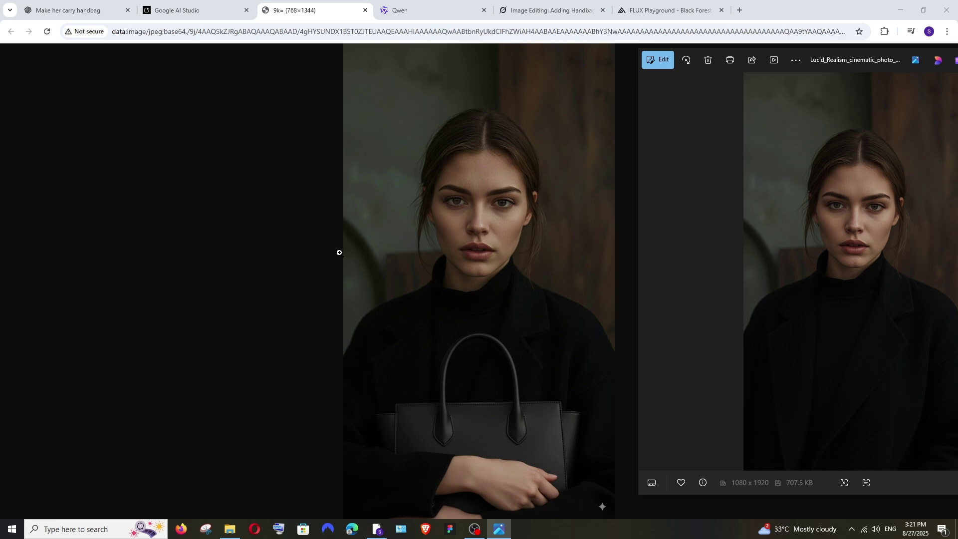
{"action": "key", "text": "ctrl+1"}
- Enlarge Qwen's small-black-handbag result and compare it with the portrait, ChatGPT and Gemini results
{"action": "left_click", "coordinate": [399, 14]}
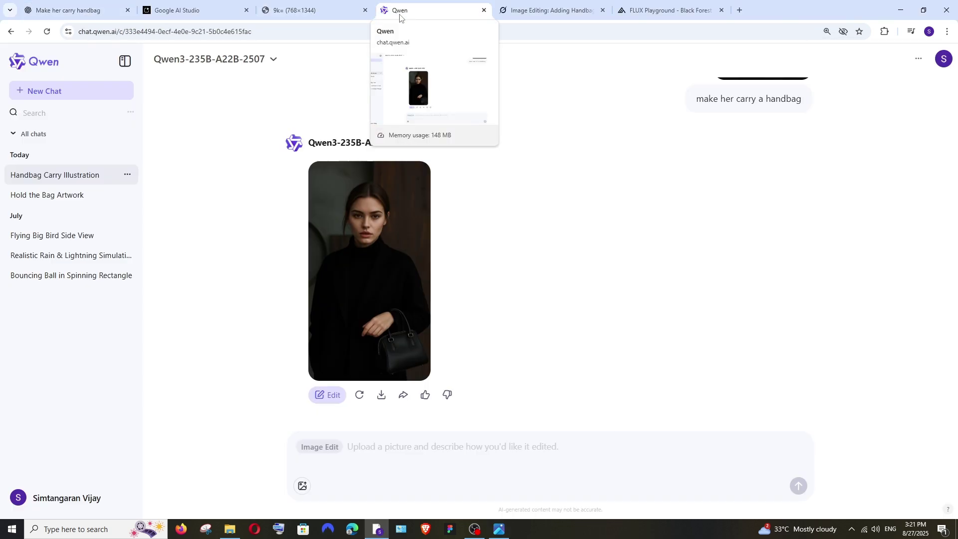
{"action": "left_click", "coordinate": [351, 237]}
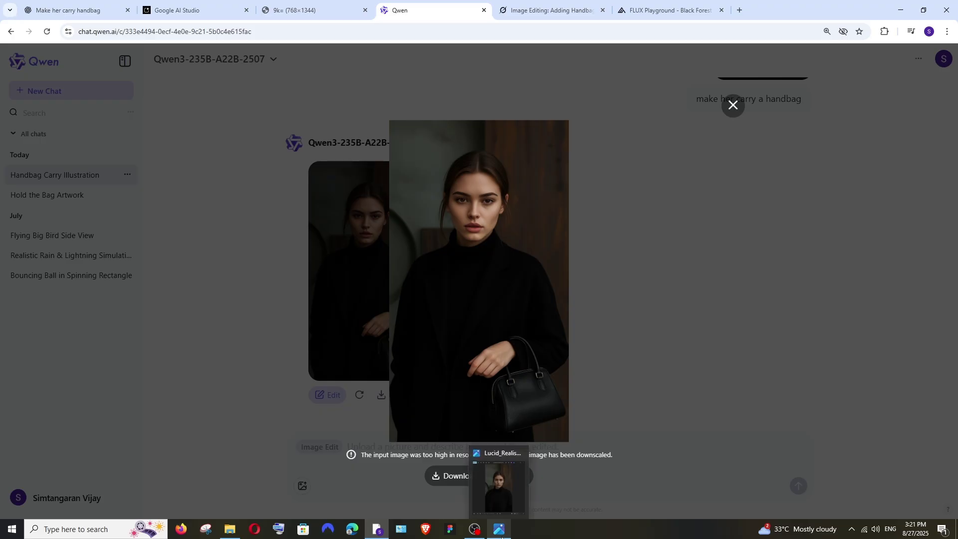
{"action": "left_click", "coordinate": [499, 481]}
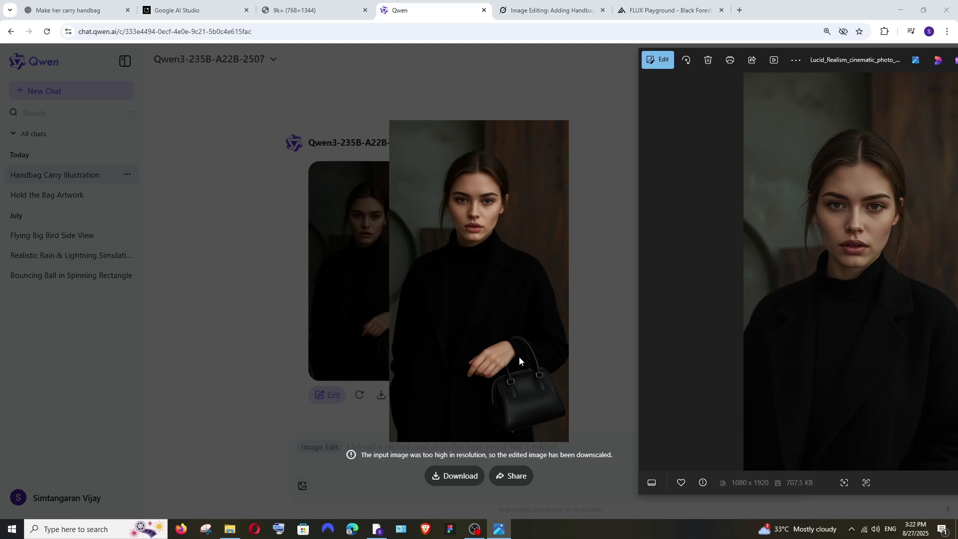
{"action": "left_click", "coordinate": [79, 14]}
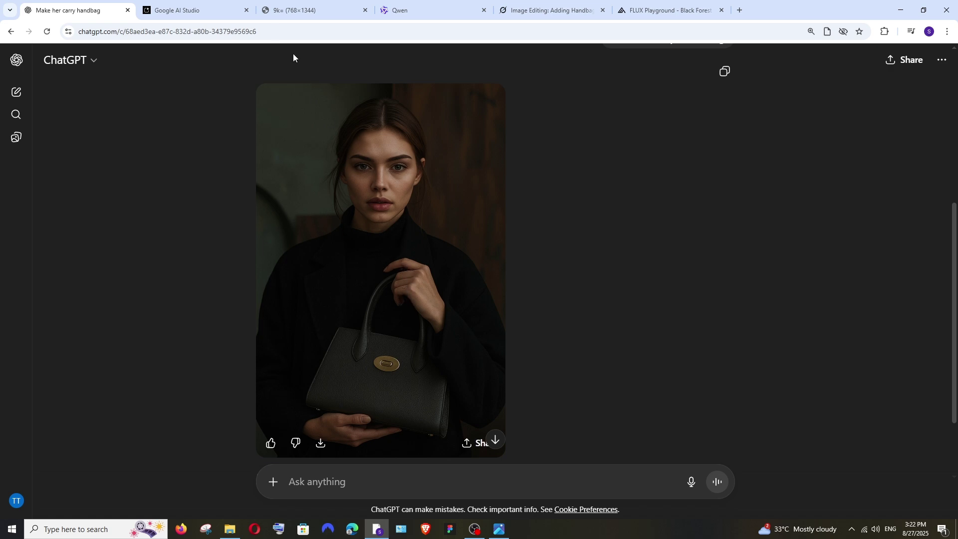
{"action": "left_click", "coordinate": [267, 8]}
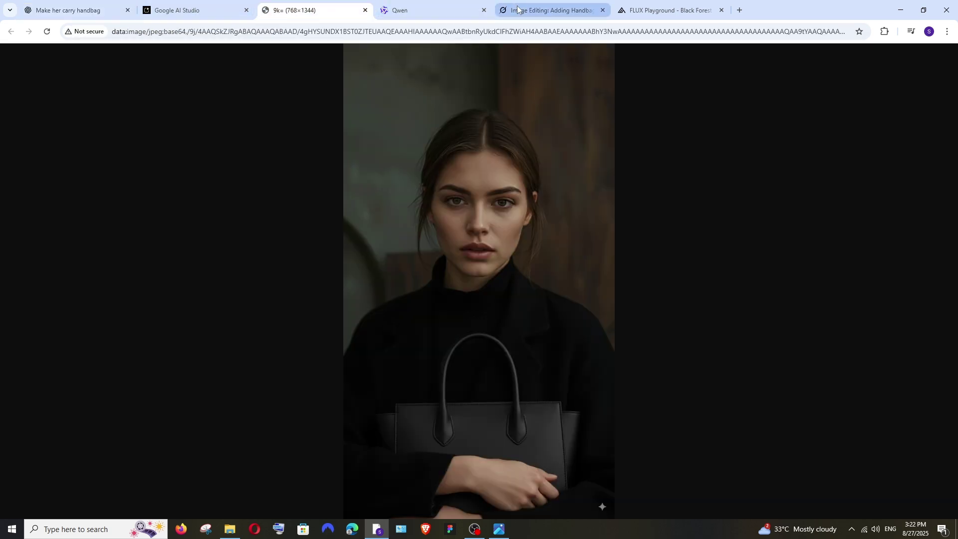
{"action": "left_click", "coordinate": [437, 8]}
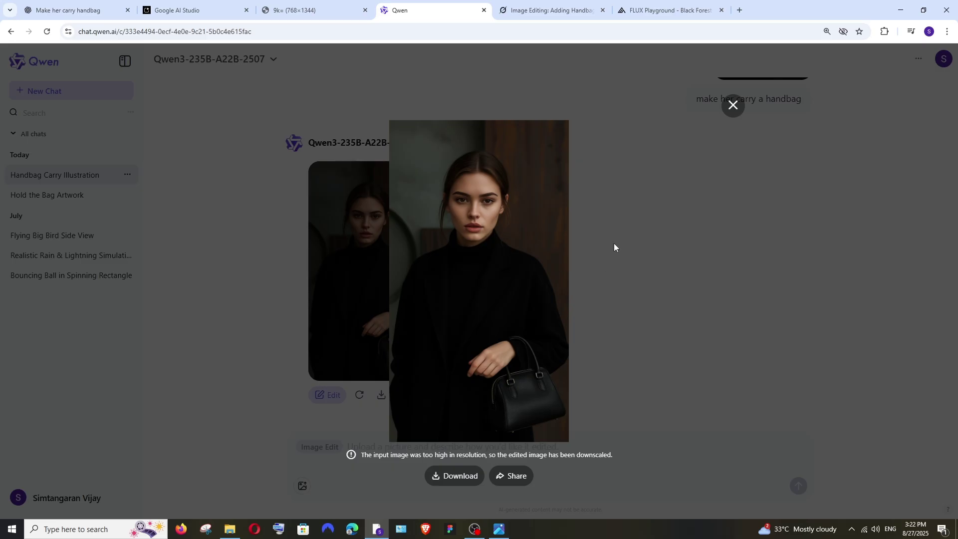
- Zoom out the Grok chat to view its grey handbag edit
{"action": "left_click", "coordinate": [529, 17]}
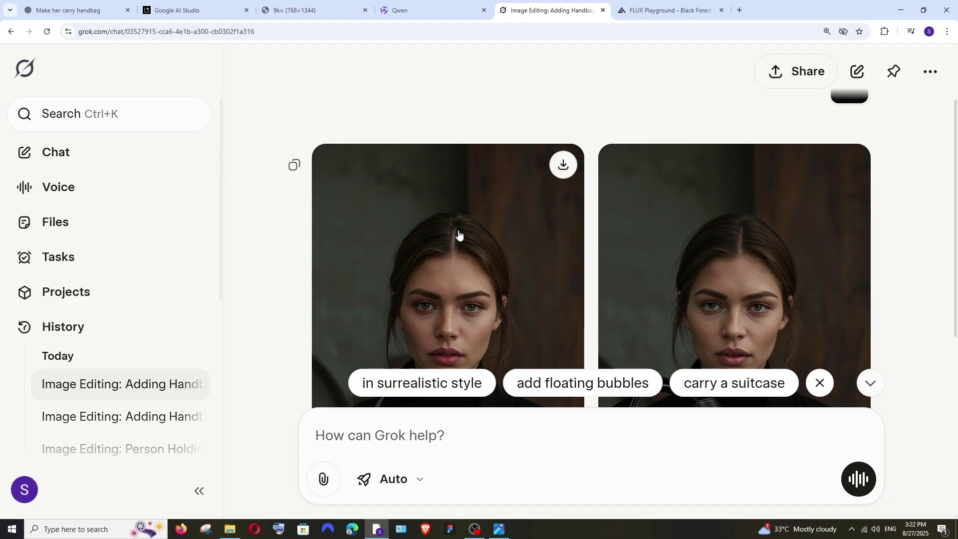
{"action": "key", "text": "ctrl+minus"}
{"action": "scroll", "coordinate": [463, 240], "scroll_direction": "down", "scroll_amount": 3}
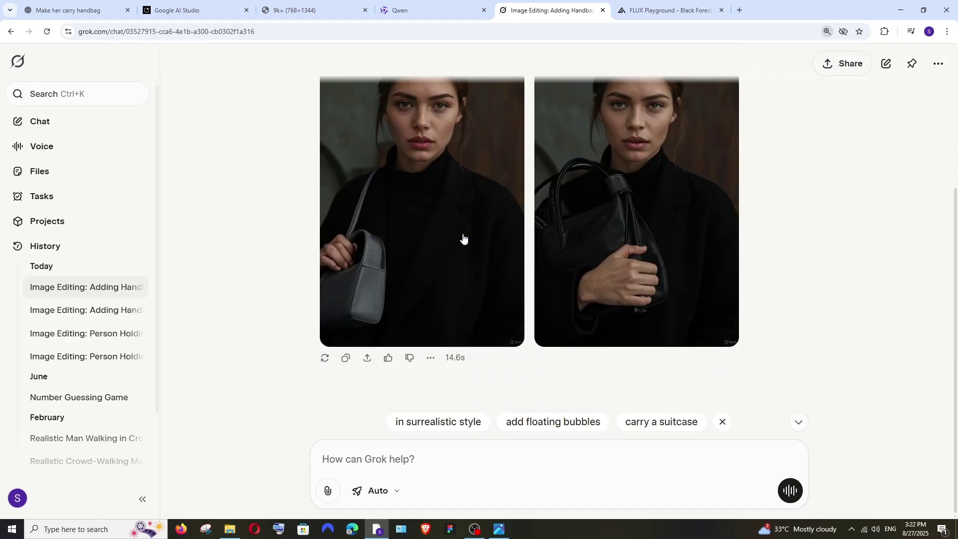
{"action": "scroll", "coordinate": [462, 240], "scroll_direction": "up", "scroll_amount": 1}
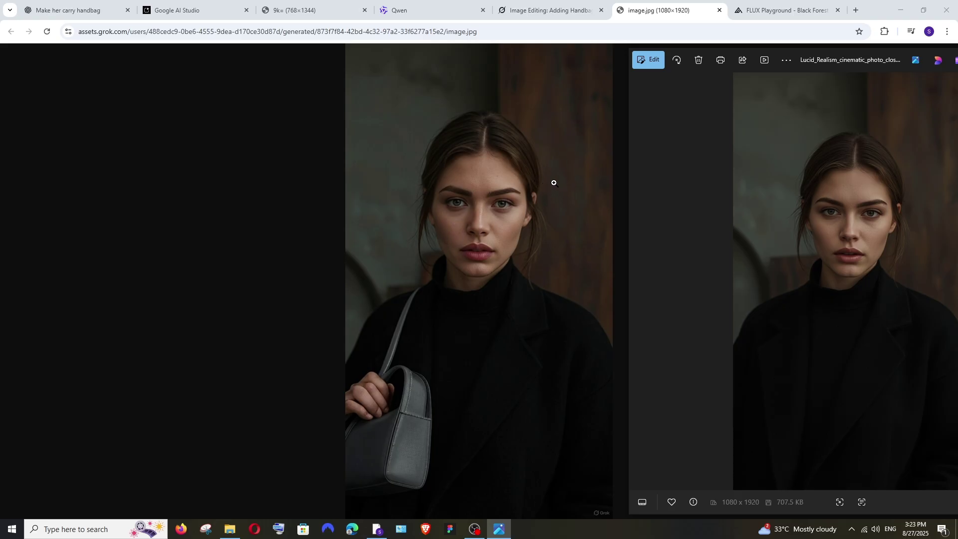
- Close the full-size Grok image and compare FLUX's brown shoulder bag with the original
{"action": "left_click", "coordinate": [710, 9]}
{"action": "left_click", "coordinate": [719, 10]}
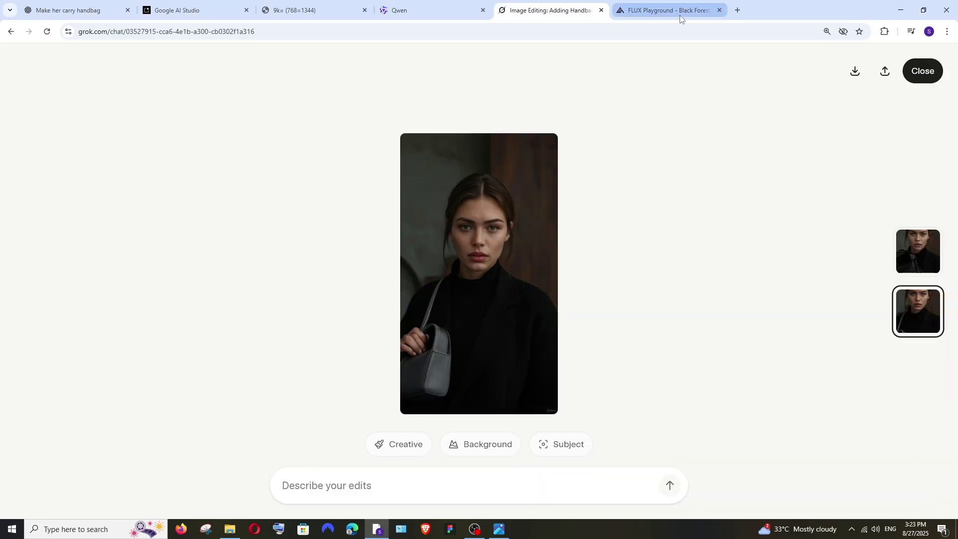
{"action": "left_click", "coordinate": [681, 19]}
{"action": "left_click", "coordinate": [278, 212]}
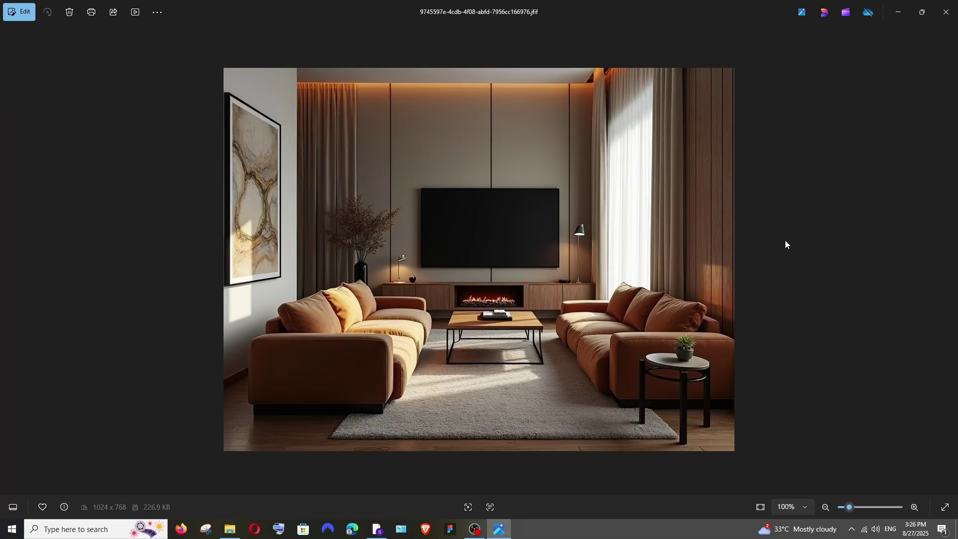
- Check the 'add people' prompt in AI Studio, Qwen, Grok and FLUX, then recall the empty living room
{"action": "left_click", "coordinate": [897, 15]}
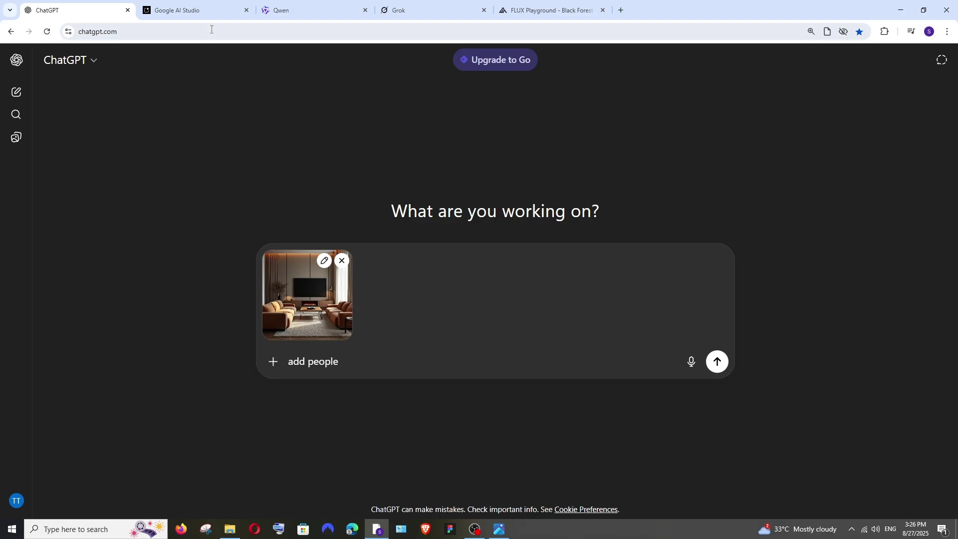
{"action": "left_click", "coordinate": [196, 9]}
{"action": "left_click", "coordinate": [320, 11]}
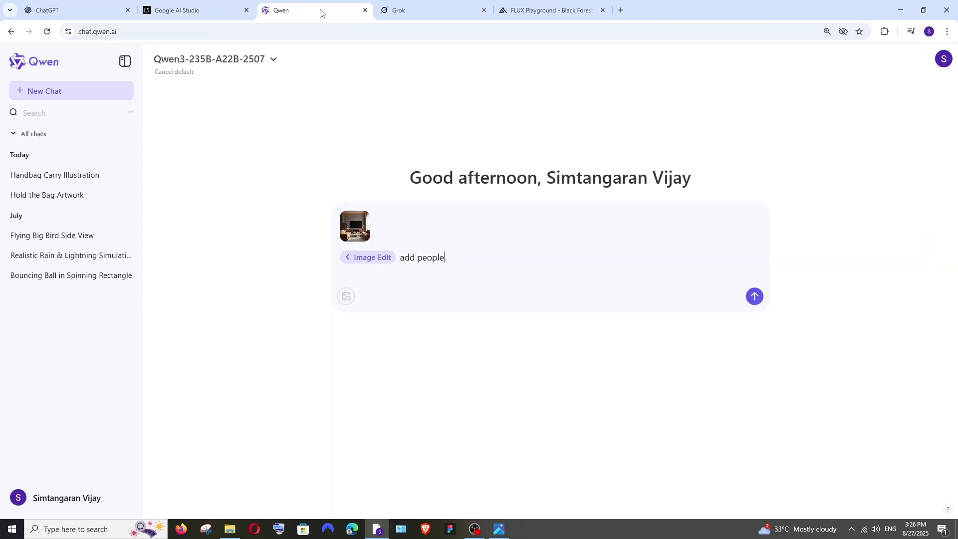
{"action": "left_click", "coordinate": [442, 10]}
{"action": "left_click", "coordinate": [532, 11]}
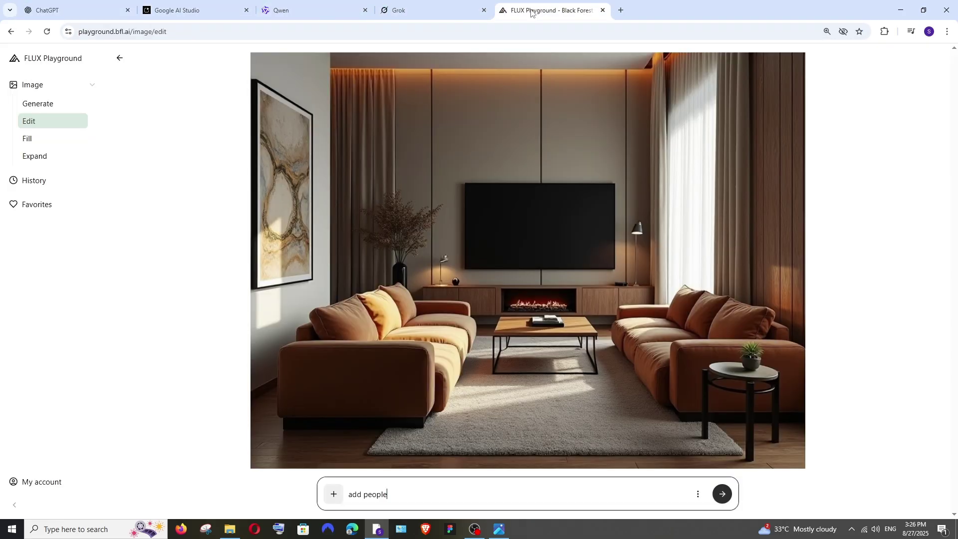
{"action": "left_click", "coordinate": [499, 529]}
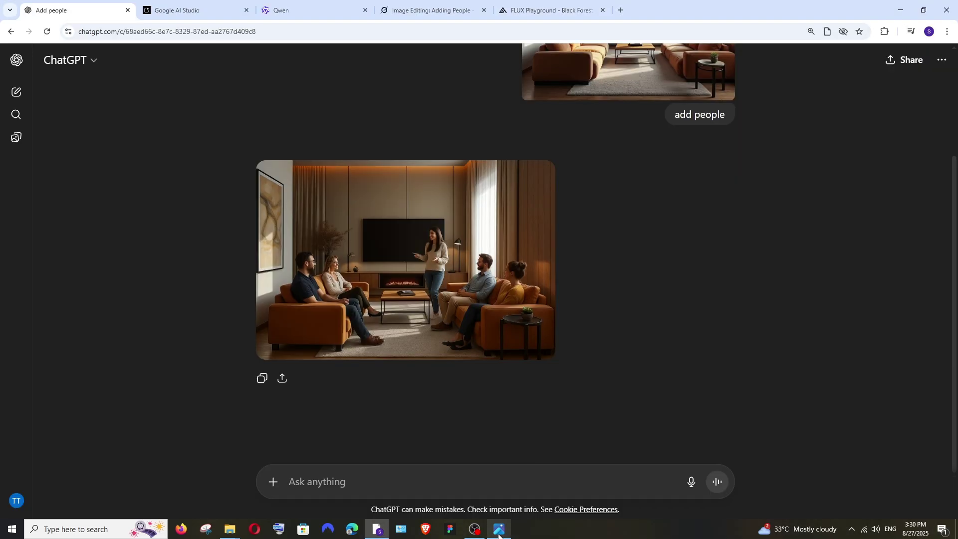
- Open ChatGPT's five-person living-room image full size in its own tab
{"action": "right_click", "coordinate": [347, 239]}
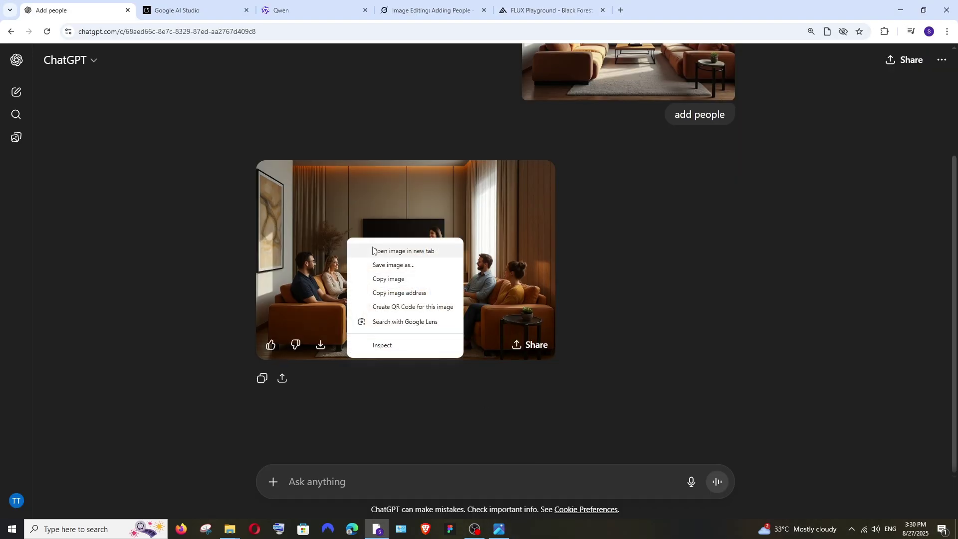
{"action": "left_click", "coordinate": [373, 251]}
{"action": "left_click", "coordinate": [170, 15]}
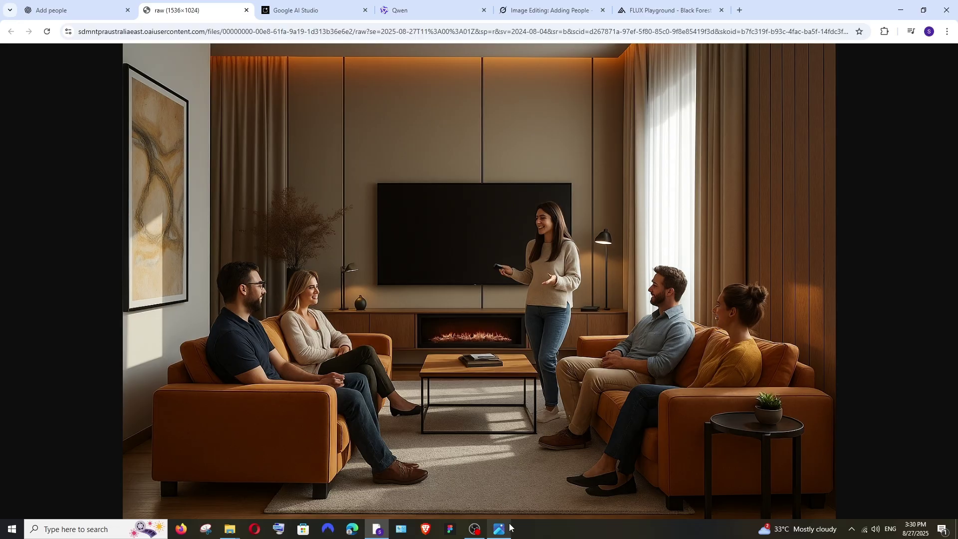
- Compare it against a shrunken window of the original empty room
{"action": "mouse_move", "coordinate": [509, 528]}
{"action": "left_click", "coordinate": [529, 509]}
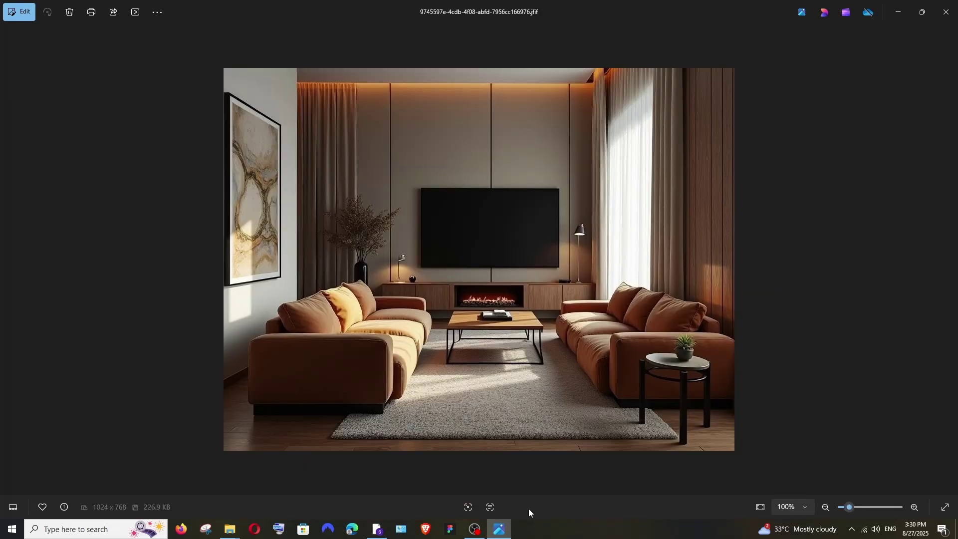
{"action": "left_click_drag", "start_coordinate": [368, 10], "coordinate": [427, 107]}
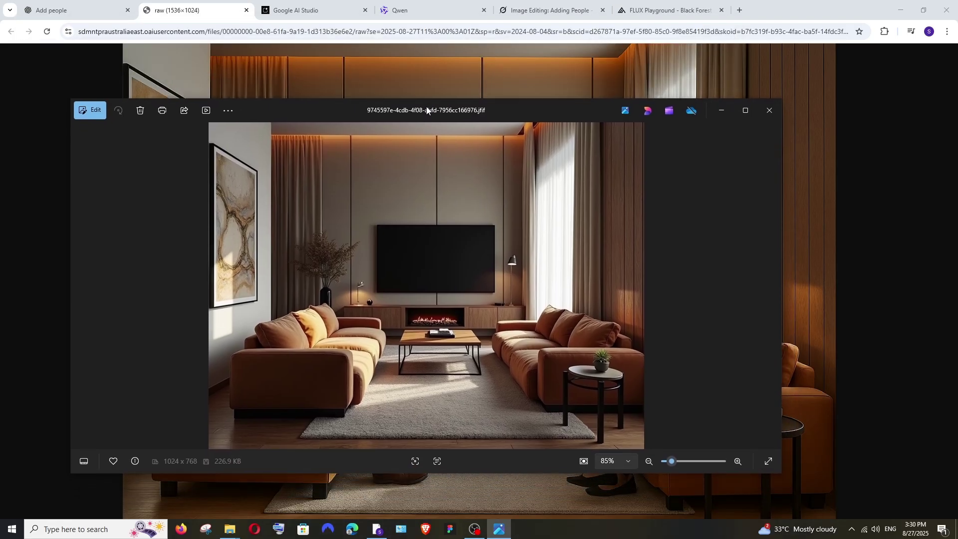
{"action": "left_click", "coordinate": [716, 116]}
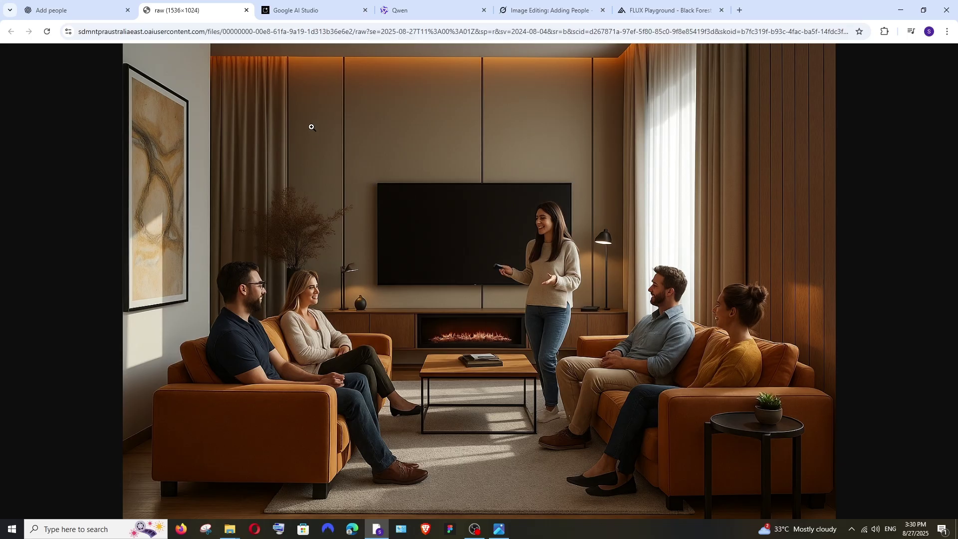
{"action": "left_click", "coordinate": [306, 16]}
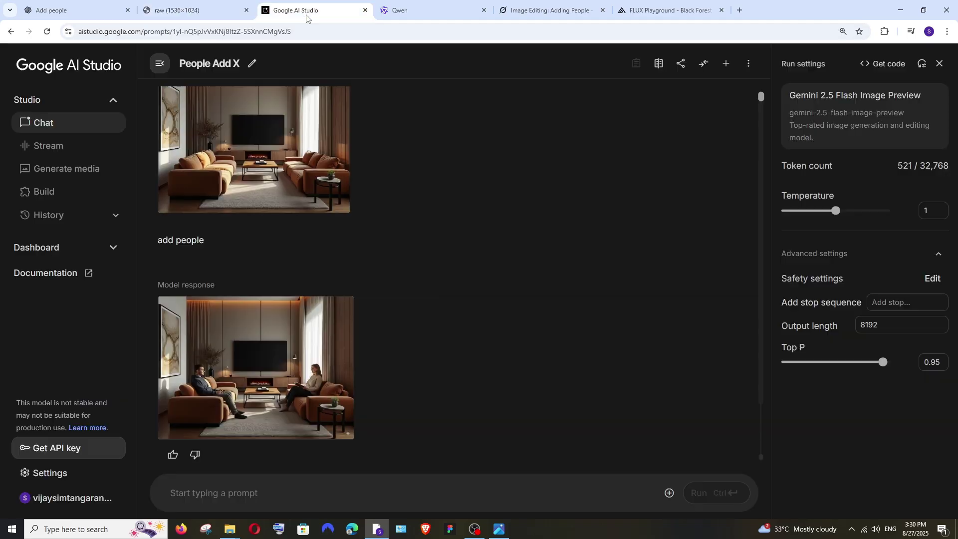
- Open Gemini's two-person living-room edit full size in a new tab
{"action": "right_click", "coordinate": [238, 324]}
{"action": "left_click", "coordinate": [280, 336]}
{"action": "left_click", "coordinate": [415, 17]}
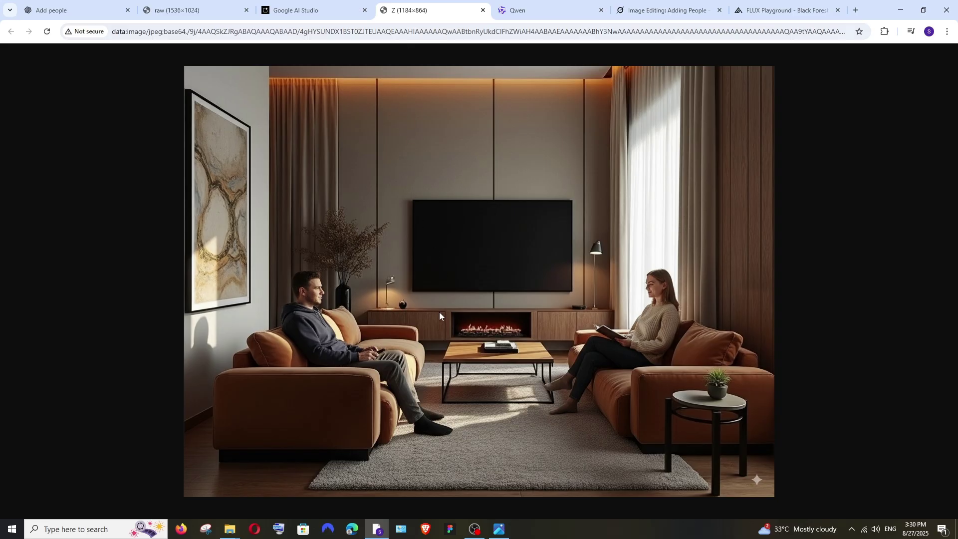
- Toggle the original empty-room photo on and off twice to compare with Gemini's edit
{"action": "left_click", "coordinate": [505, 532]}
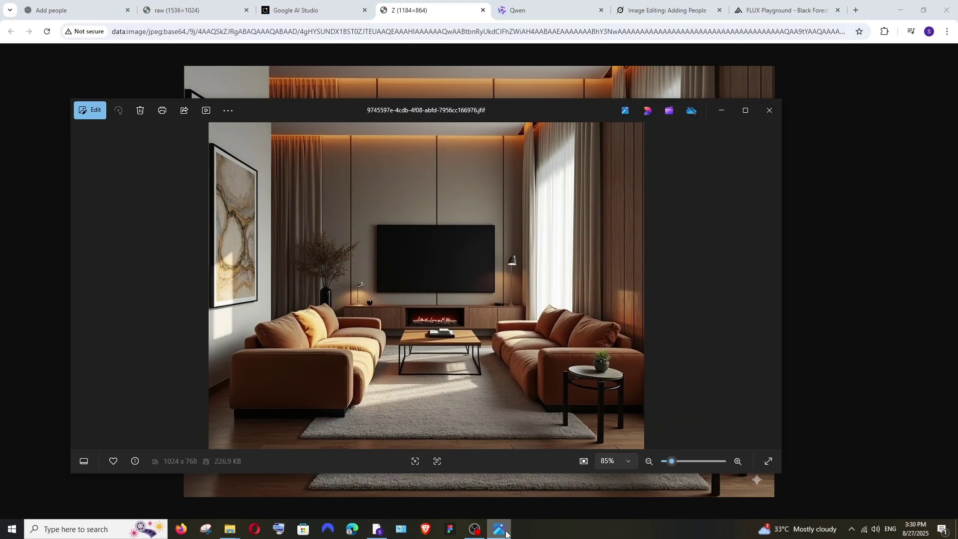
{"action": "left_click", "coordinate": [723, 110]}
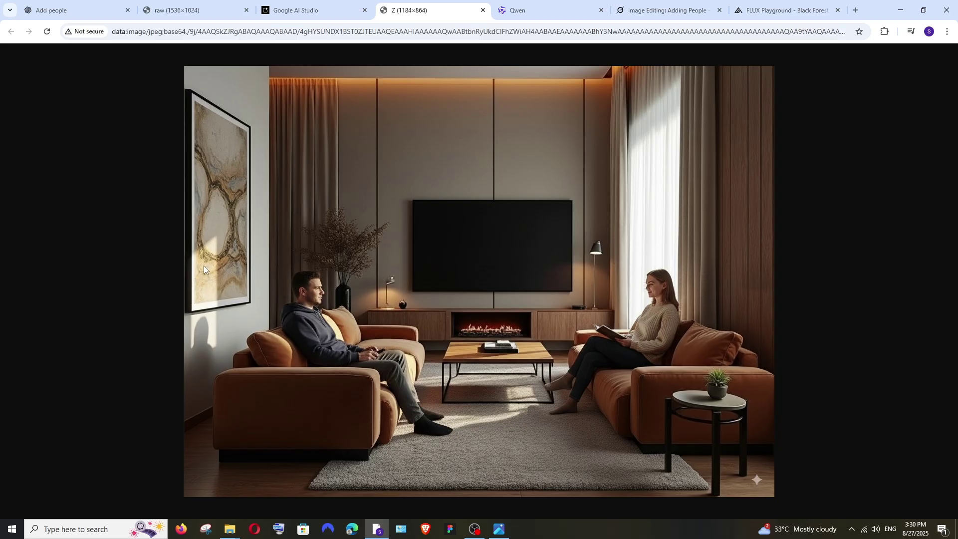
{"action": "left_click", "coordinate": [499, 529]}
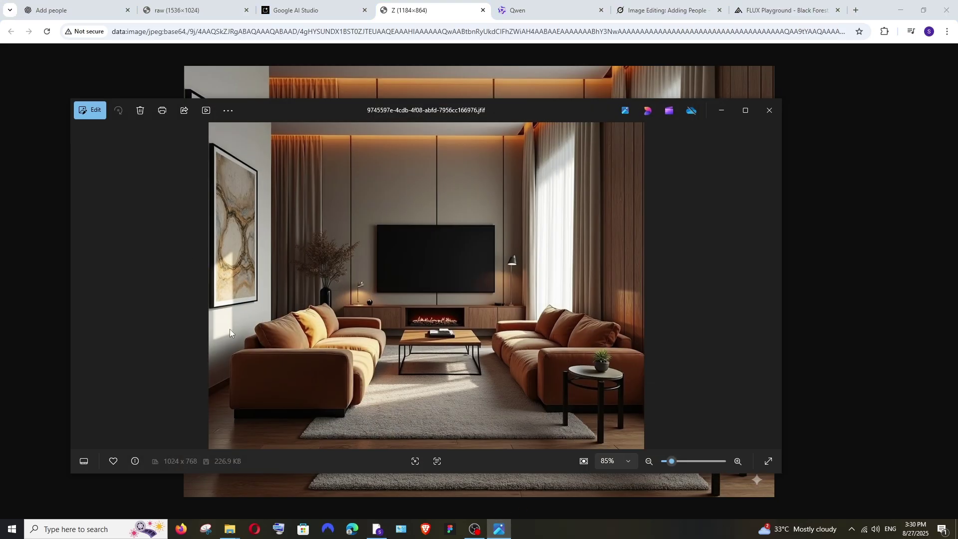
{"action": "left_click", "coordinate": [722, 110]}
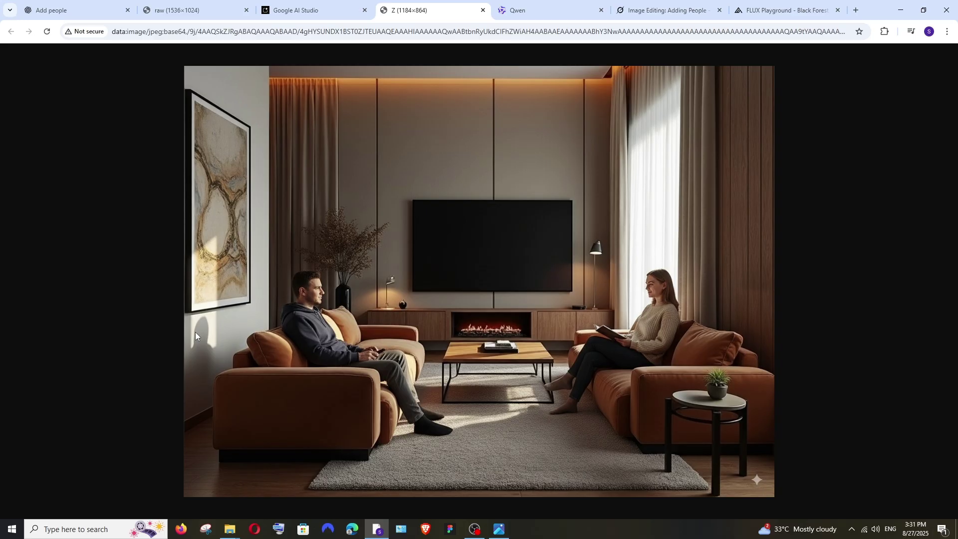
- Open Qwen's man-and-woman living-room edit full size in its own tab
{"action": "left_click", "coordinate": [539, 15]}
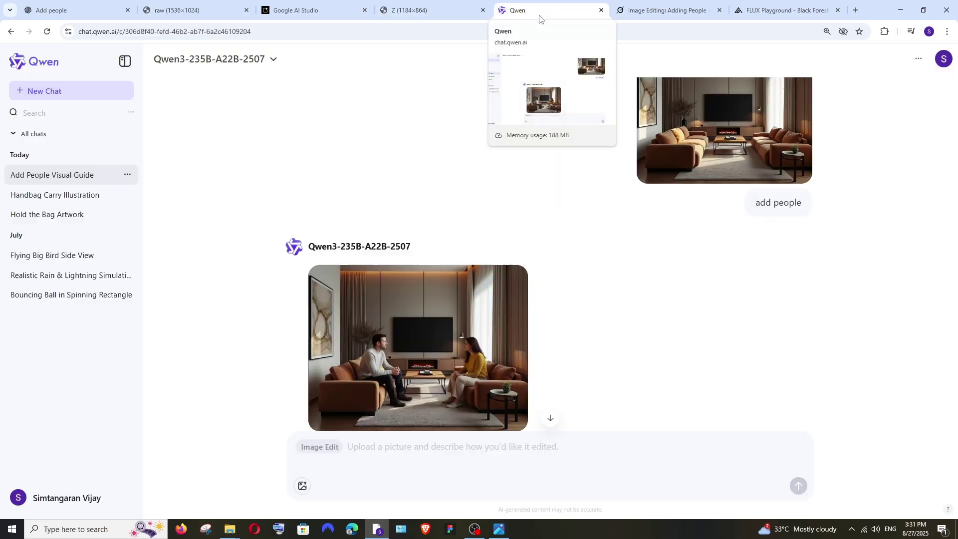
{"action": "right_click", "coordinate": [384, 334]}
{"action": "left_click", "coordinate": [399, 339]}
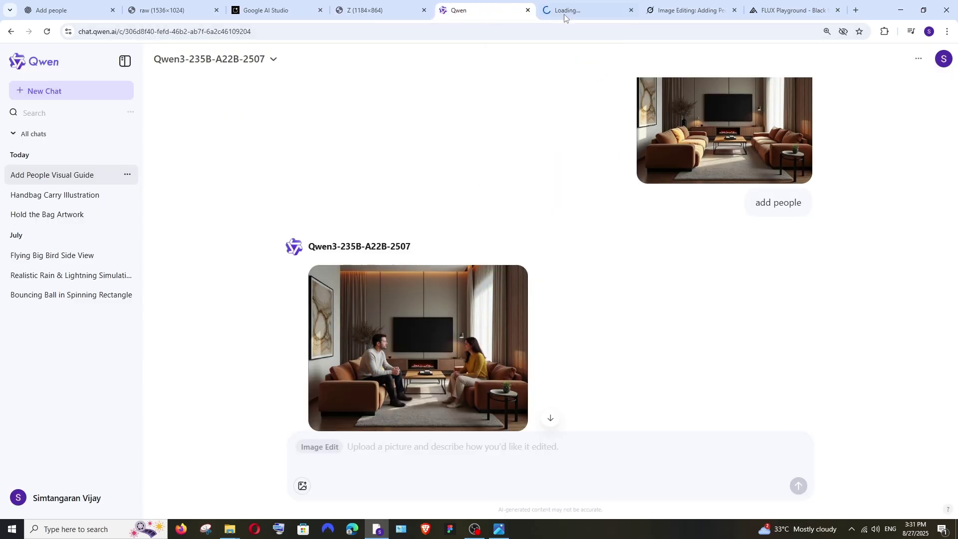
{"action": "left_click", "coordinate": [574, 10]}
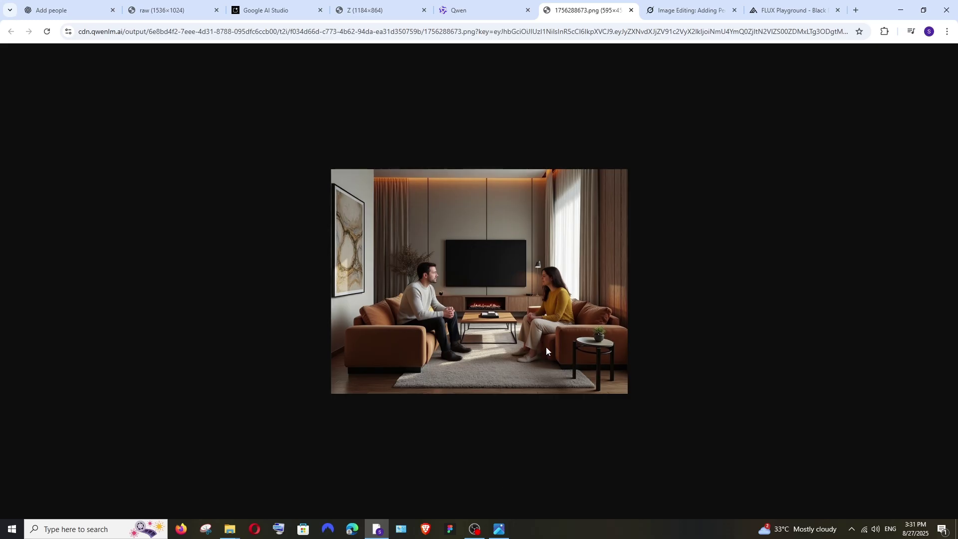
- Compare Qwen's edit against the original empty room by toggling the Photos window
{"action": "scroll", "coordinate": [529, 346], "scroll_direction": "up", "scroll_amount": 3}
{"action": "scroll", "coordinate": [529, 346], "scroll_direction": "down", "scroll_amount": 3}
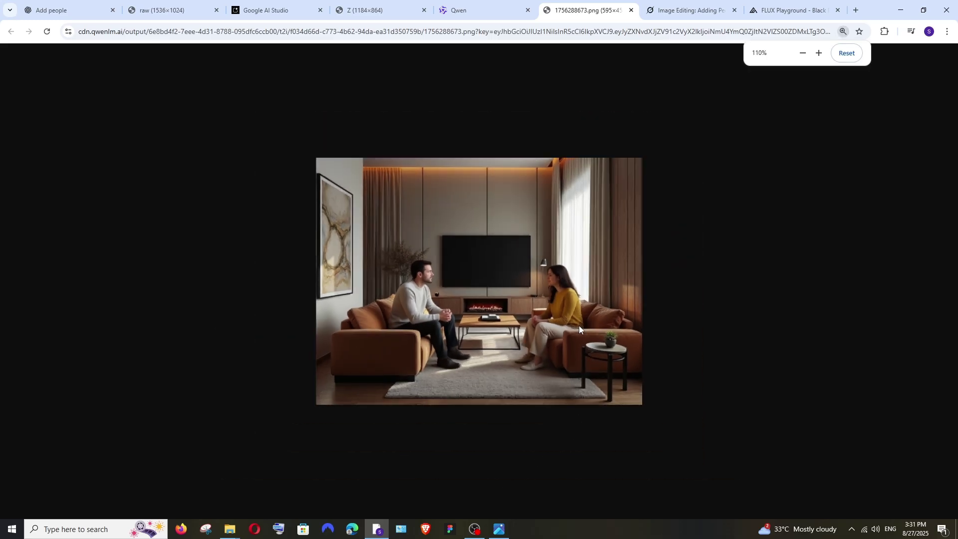
{"action": "left_click", "coordinate": [499, 529]}
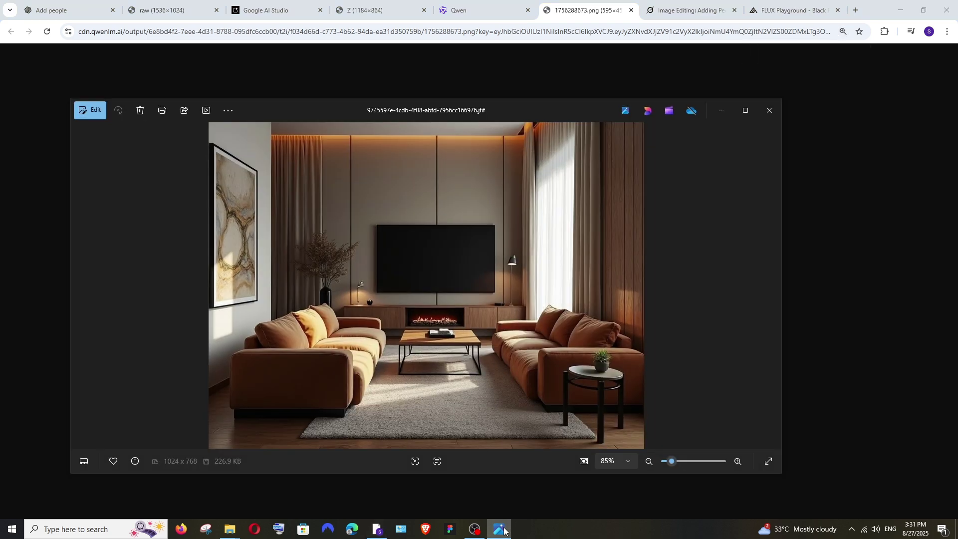
{"action": "left_click", "coordinate": [499, 529]}
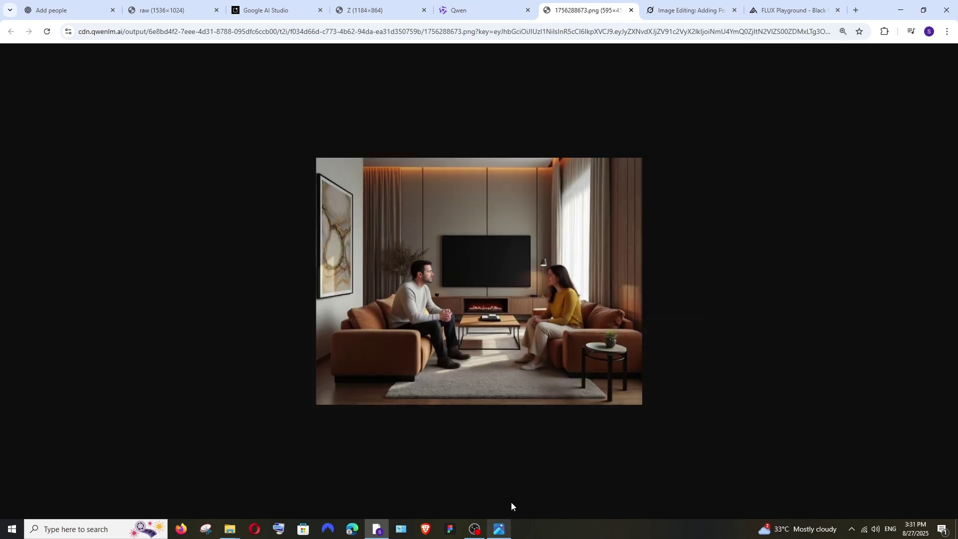
- Close the Qwen image and compare Grok's three-person and family living-room versions
{"action": "left_click", "coordinate": [632, 10]}
{"action": "left_click", "coordinate": [649, 10]}
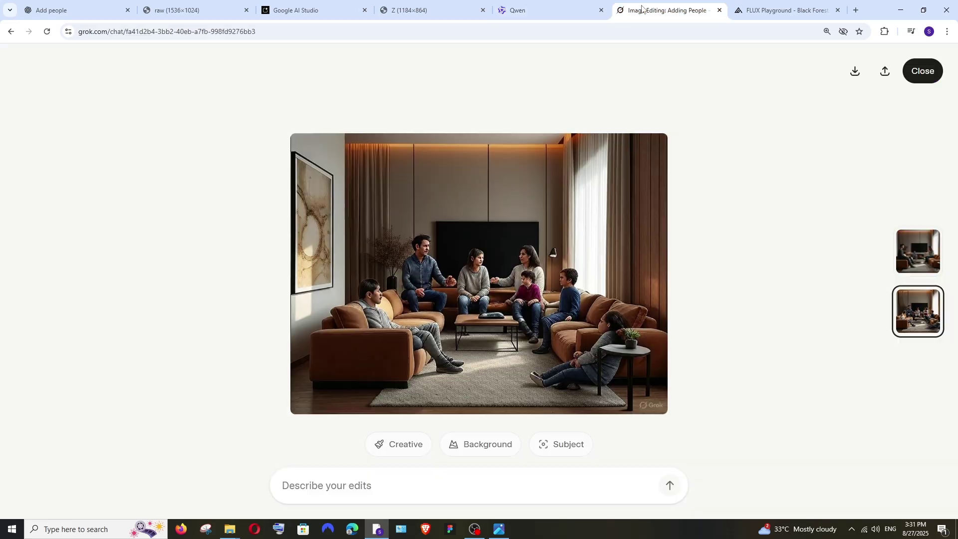
{"action": "left_click", "coordinate": [919, 258]}
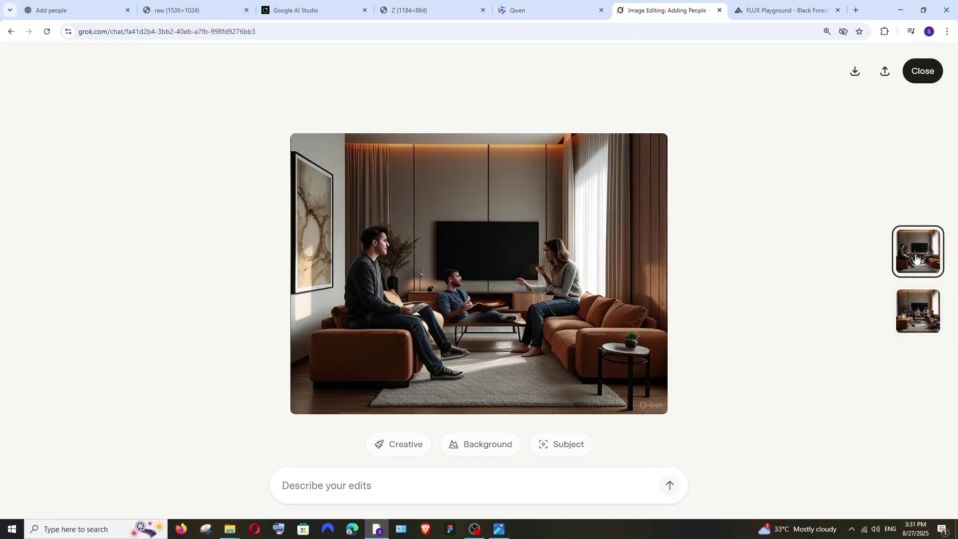
{"action": "left_click", "coordinate": [908, 306]}
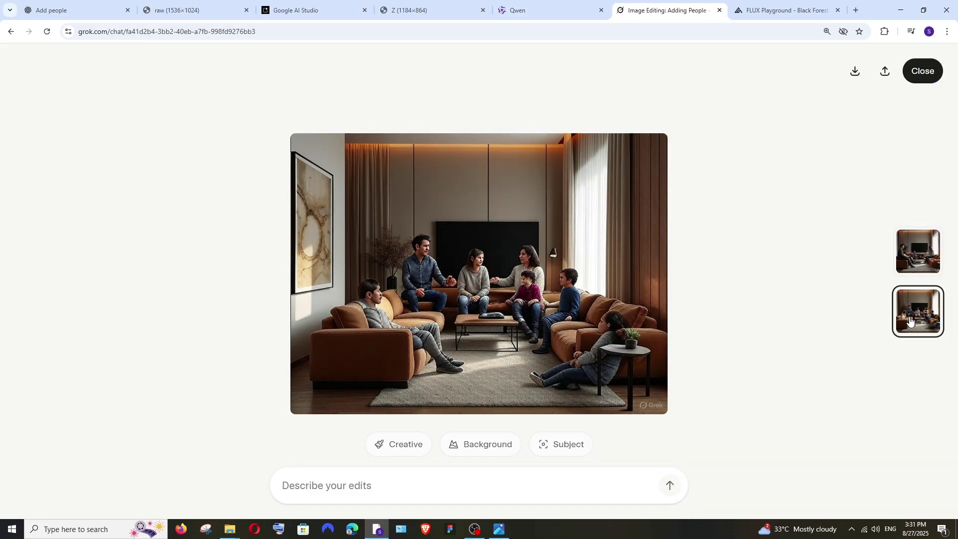
- Open Grok's seven-person family living room full size, then view FLUX Playground's result
{"action": "right_click", "coordinate": [436, 246]}
{"action": "left_click", "coordinate": [463, 260]}
{"action": "left_click", "coordinate": [673, 14]}
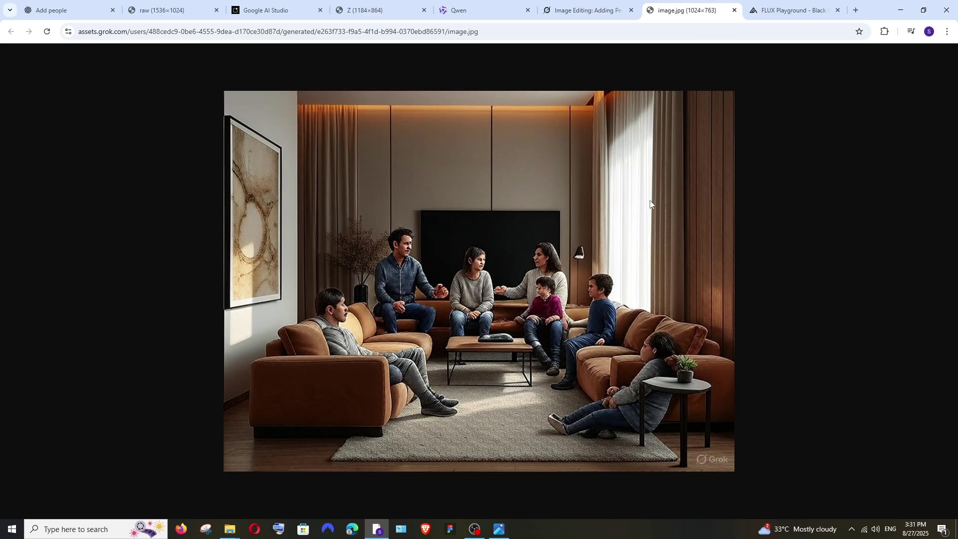
{"action": "left_click", "coordinate": [794, 10]}
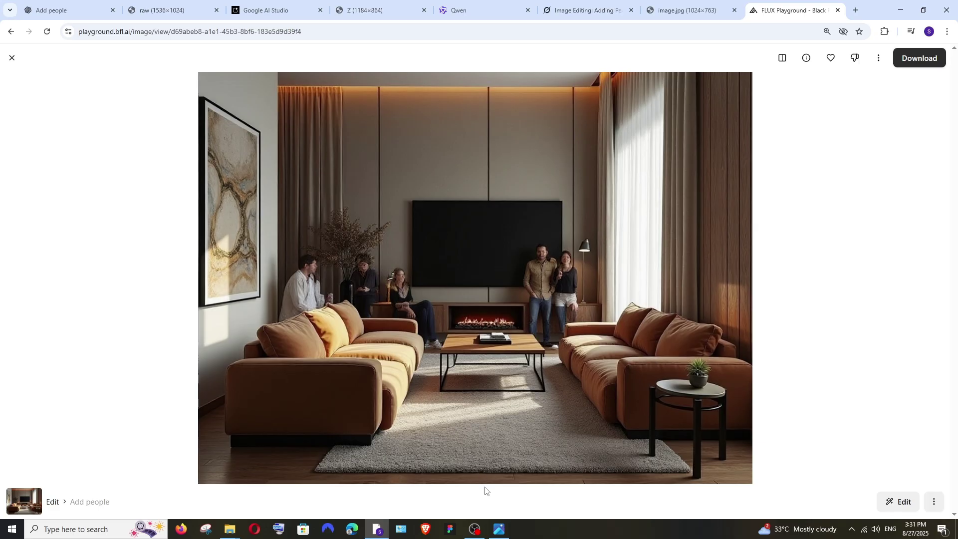
- Compare against the original living-room photo in Photos, then hide it
{"action": "mouse_move", "coordinate": [503, 529]}
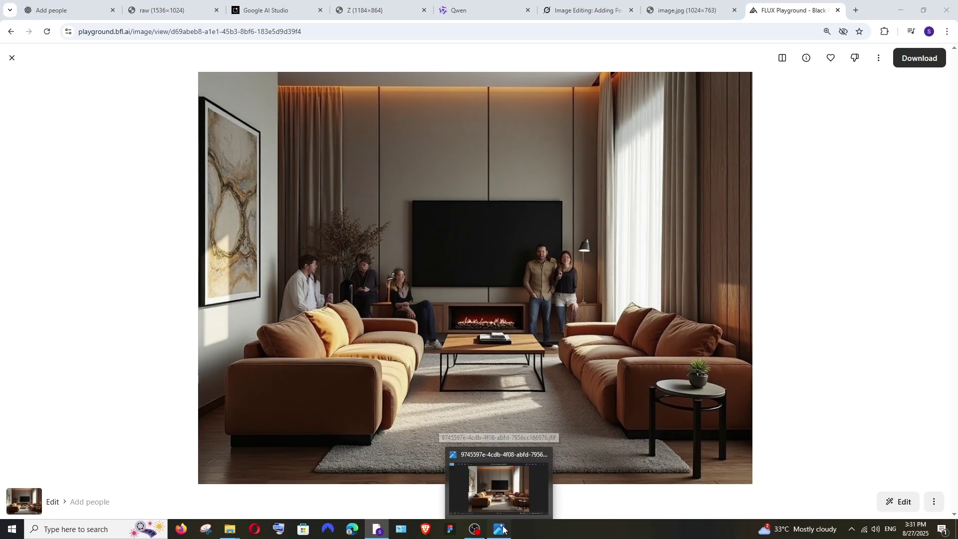
{"action": "left_click", "coordinate": [499, 487]}
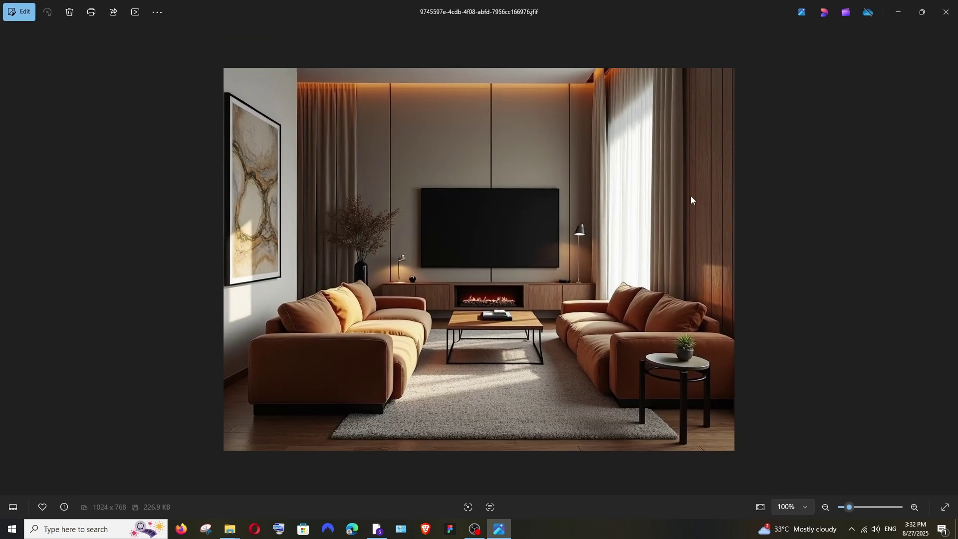
{"action": "left_click", "coordinate": [899, 19]}
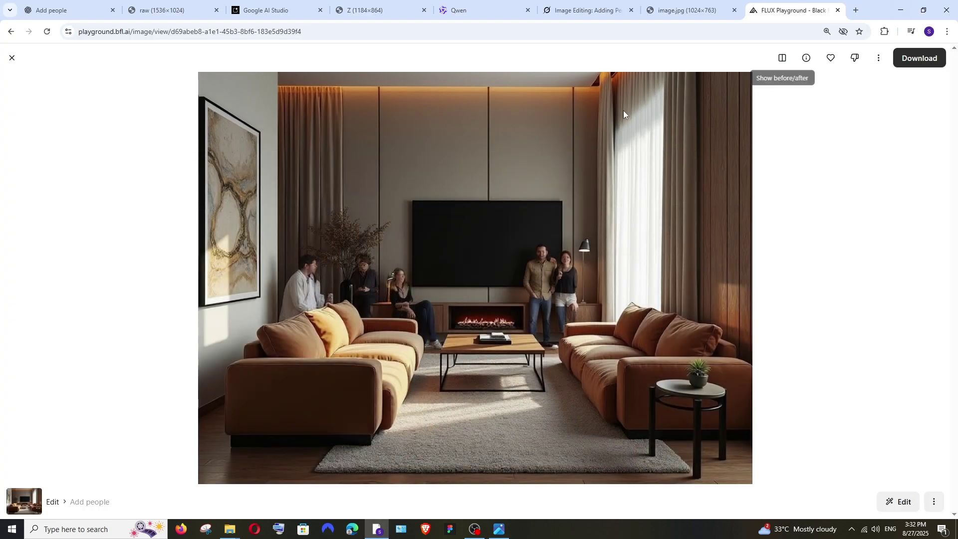
- Flip between Google AI Studio's full-size add-people image and Qwen's seated-couple result
{"action": "left_click", "coordinate": [290, 13]}
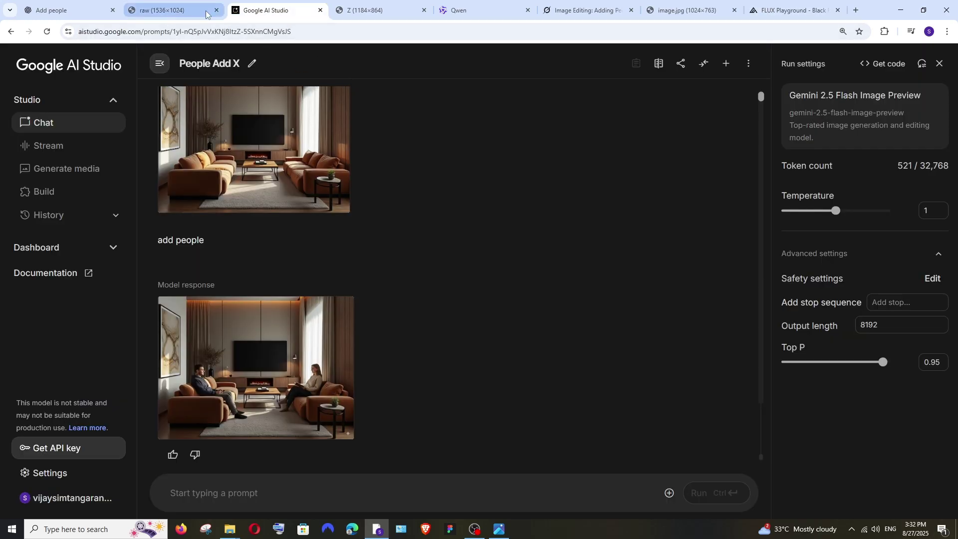
{"action": "left_click", "coordinate": [165, 10]}
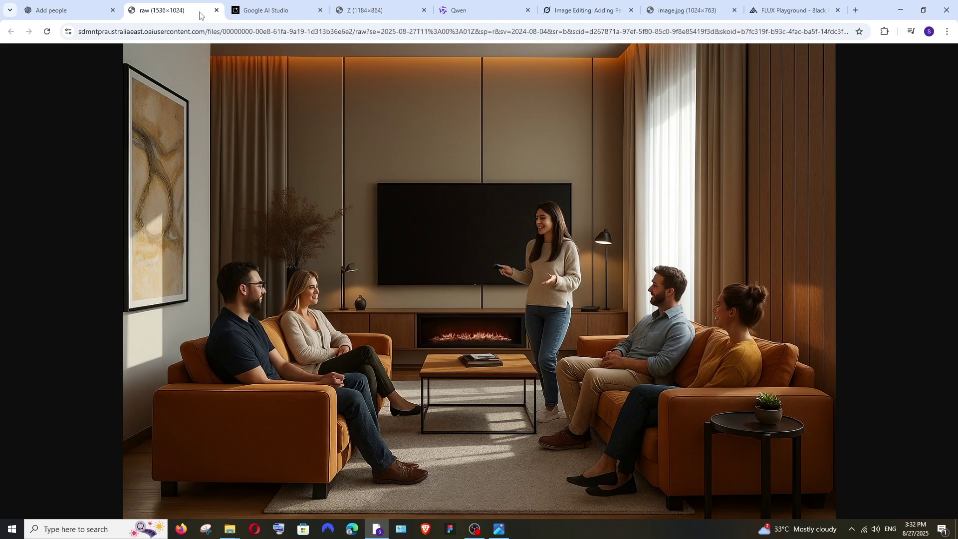
{"action": "left_click", "coordinate": [270, 10]}
{"action": "left_click", "coordinate": [445, 6]}
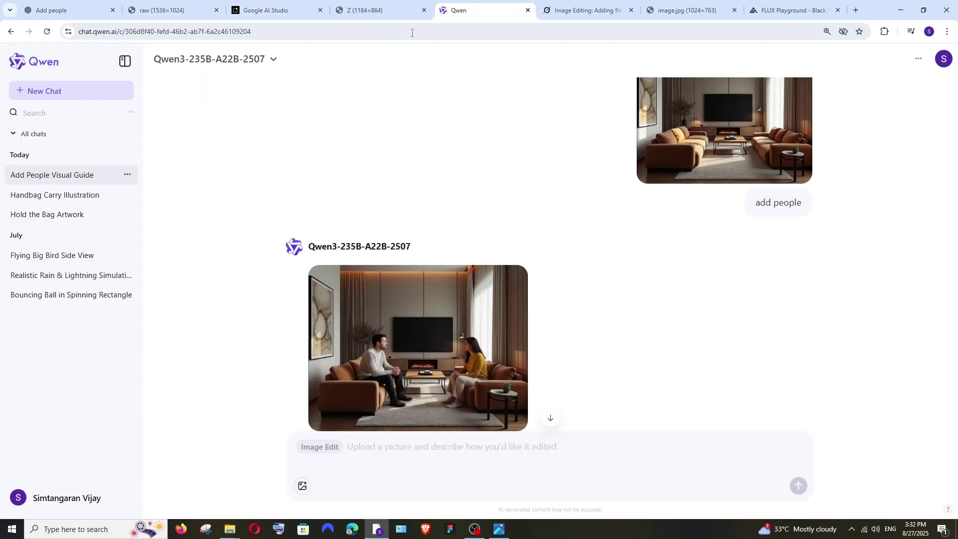
{"action": "left_click", "coordinate": [269, 10]}
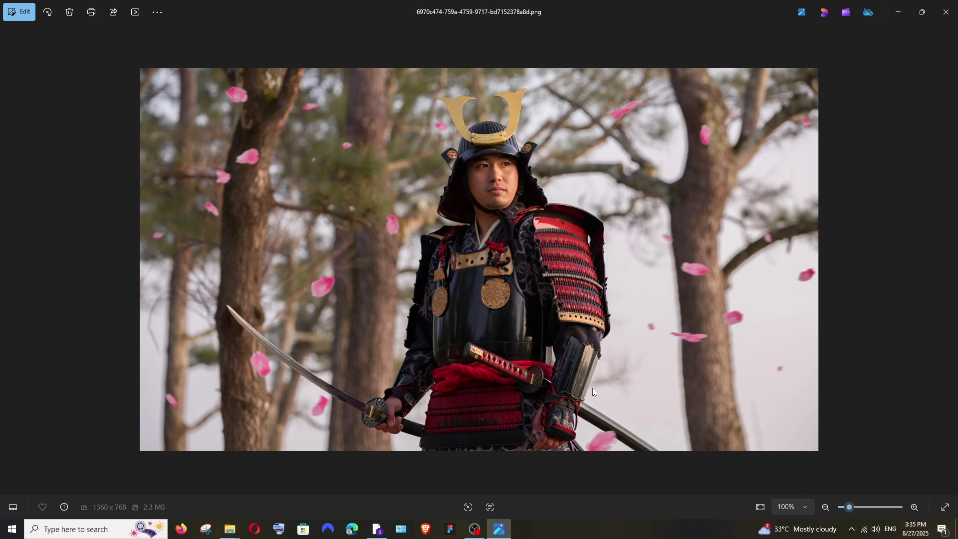
- Bring back the realistic samurai photo in Photos and maximize it to fill the screen
{"action": "left_click", "coordinate": [899, 12]}
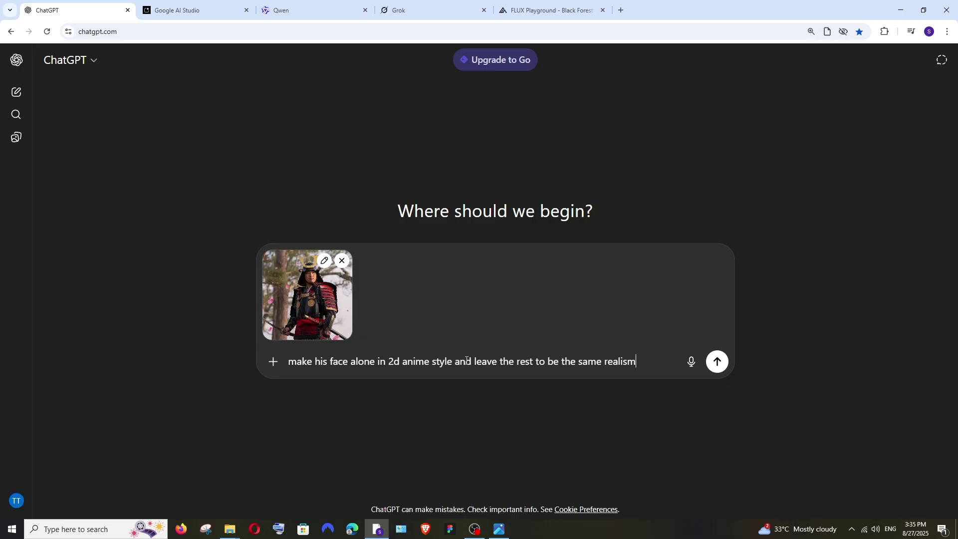
{"action": "left_click", "coordinate": [500, 529]}
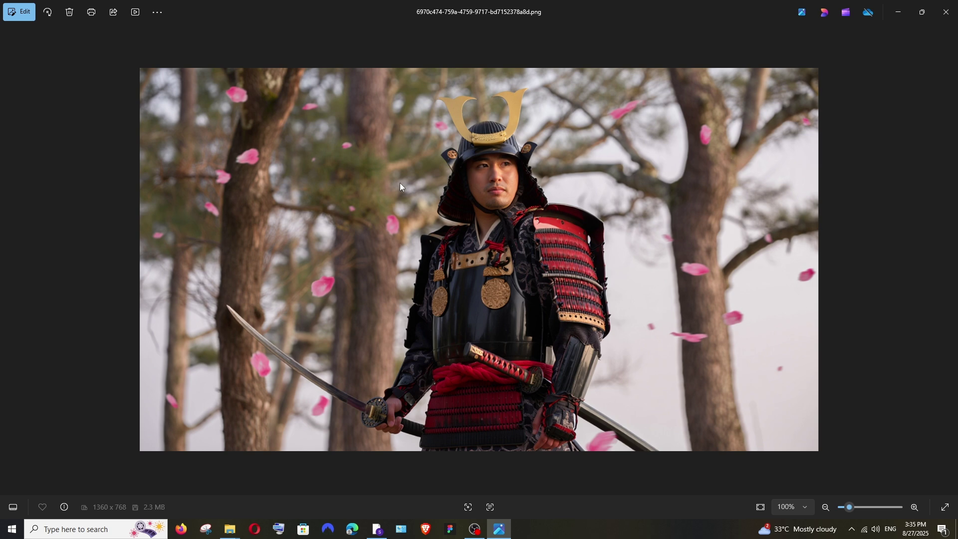
{"action": "double_click", "coordinate": [570, 13]}
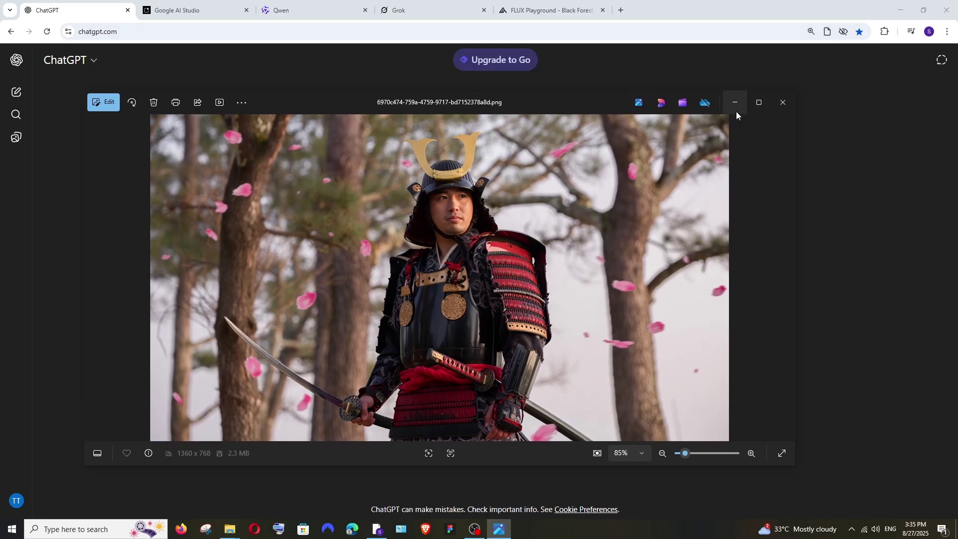
{"action": "left_click", "coordinate": [752, 105]}
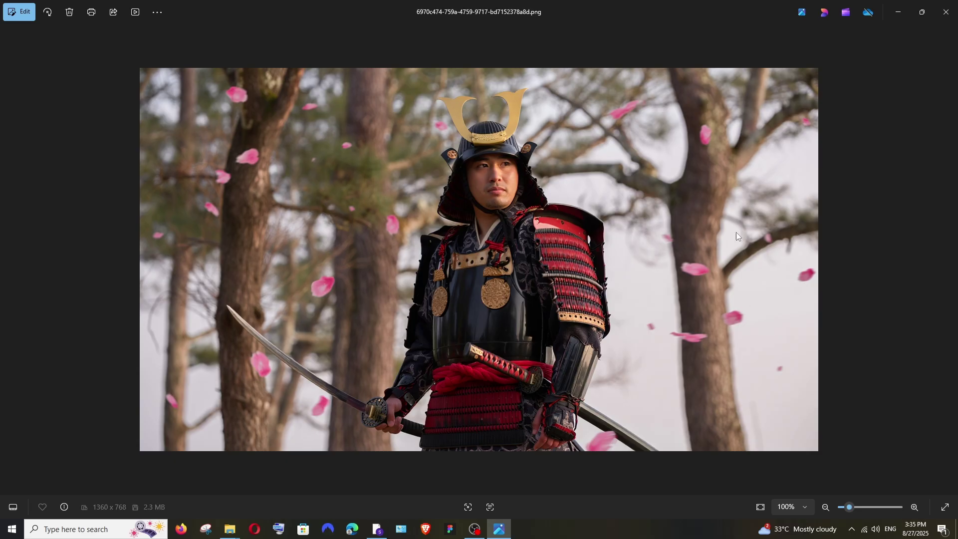
- Open ChatGPT's anime-face samurai image full size in its own tab
{"action": "left_click", "coordinate": [899, 19]}
{"action": "left_click", "coordinate": [191, 11]}
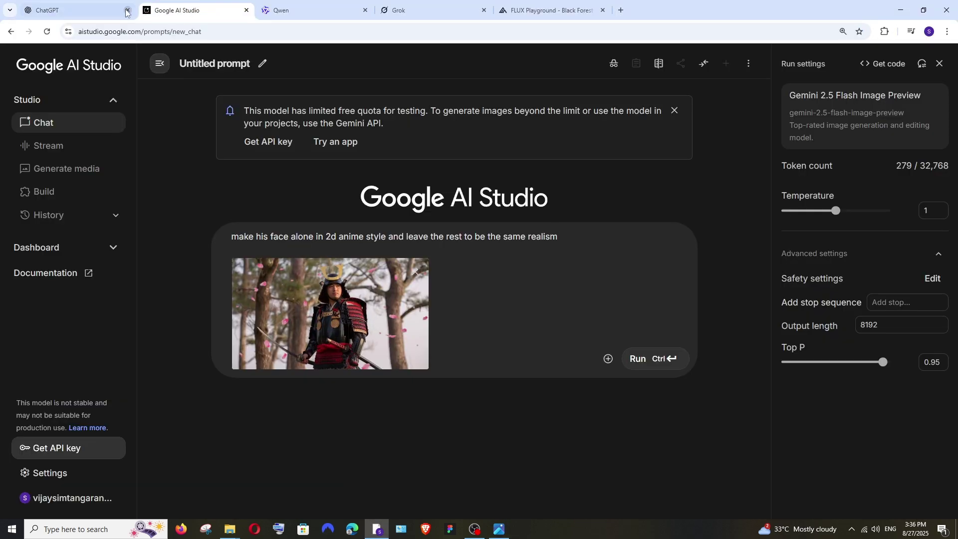
{"action": "right_click", "coordinate": [357, 214]}
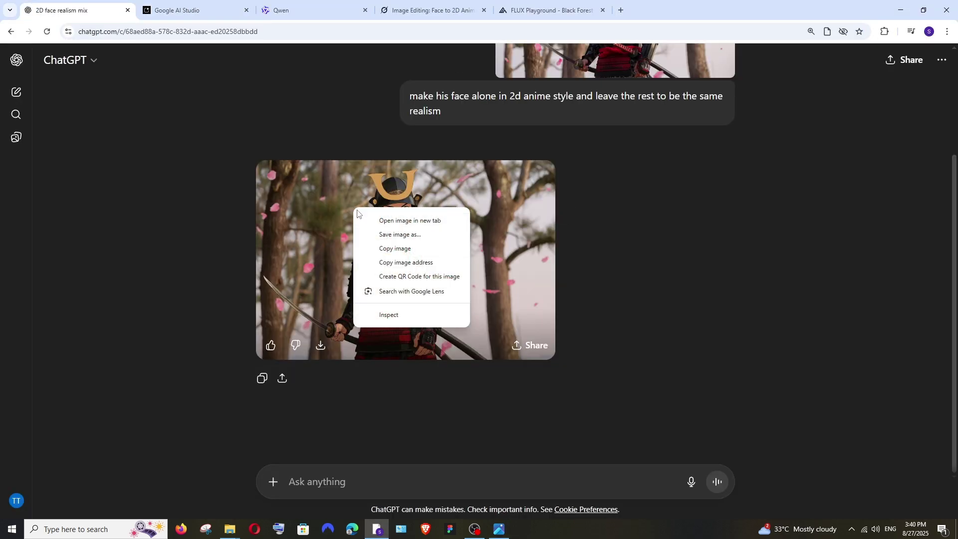
{"action": "left_click", "coordinate": [410, 220]}
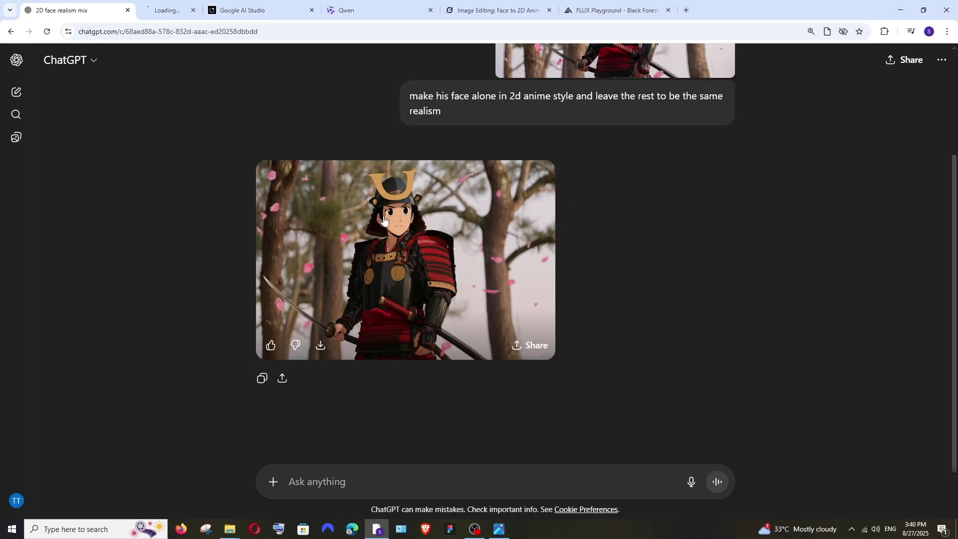
{"action": "left_click", "coordinate": [182, 15]}
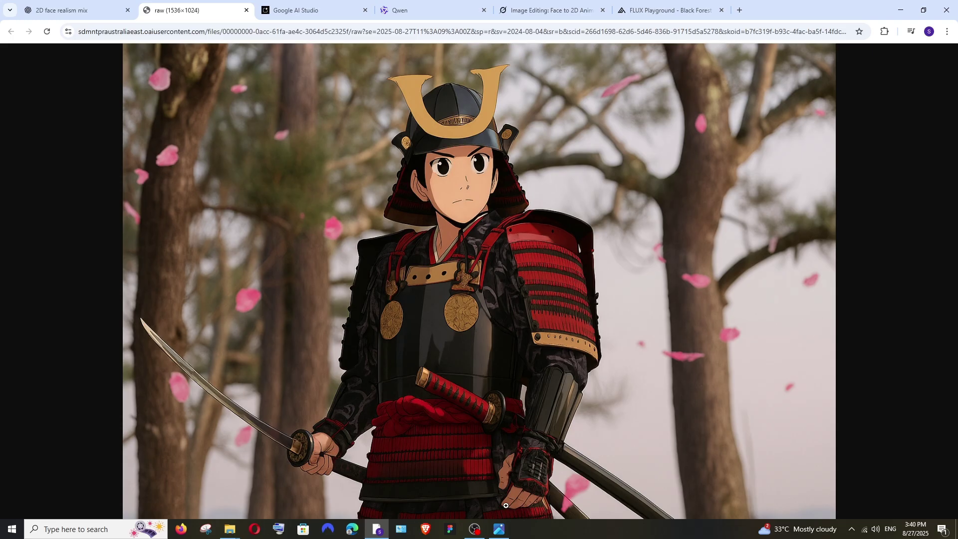
- Place the original samurai photo beside ChatGPT's result to compare, then hide it
{"action": "left_click", "coordinate": [499, 529]}
{"action": "left_click_drag", "start_coordinate": [278, 18], "coordinate": [736, 108]}
{"action": "left_click_drag", "start_coordinate": [585, 101], "coordinate": [769, 123]}
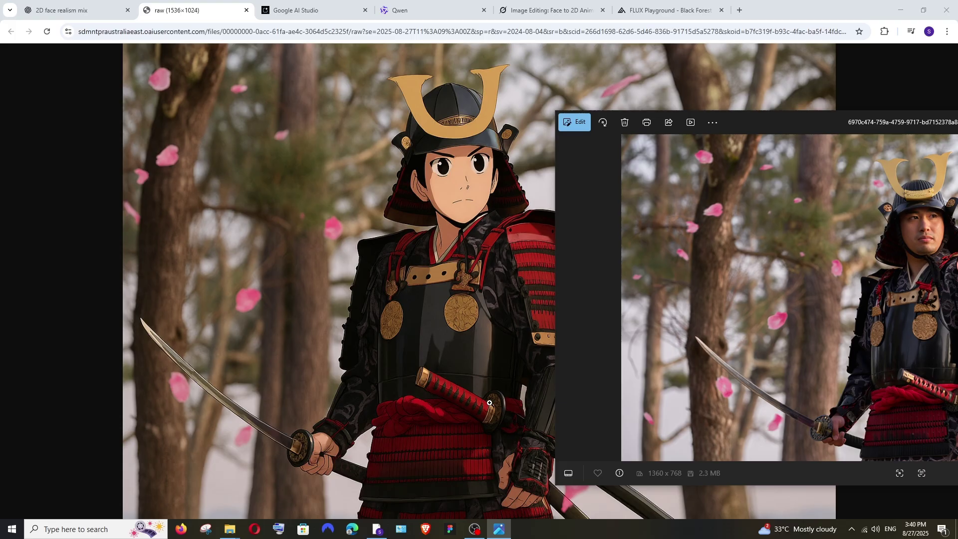
{"action": "left_click_drag", "start_coordinate": [812, 123], "coordinate": [757, 100]}
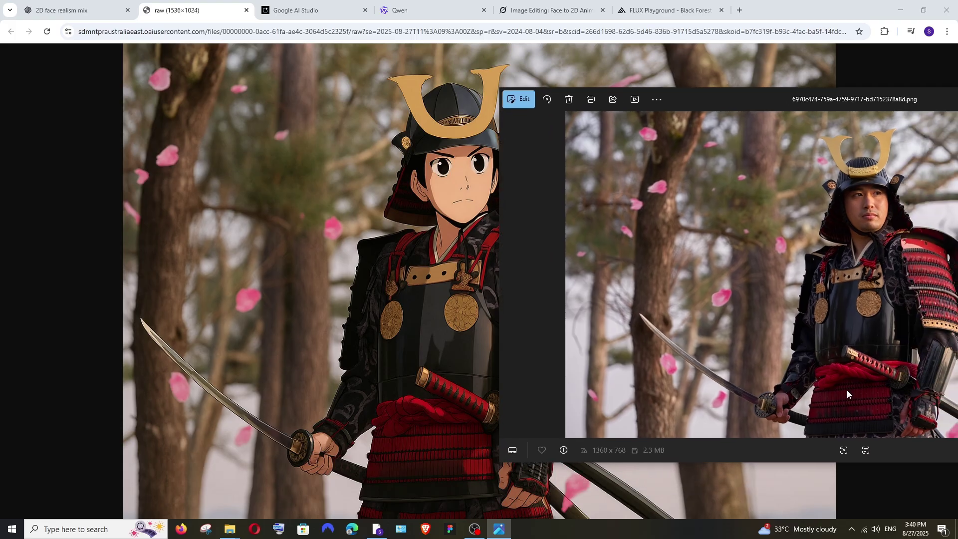
{"action": "left_click_drag", "start_coordinate": [816, 103], "coordinate": [507, 92]}
{"action": "left_click", "coordinate": [875, 99]}
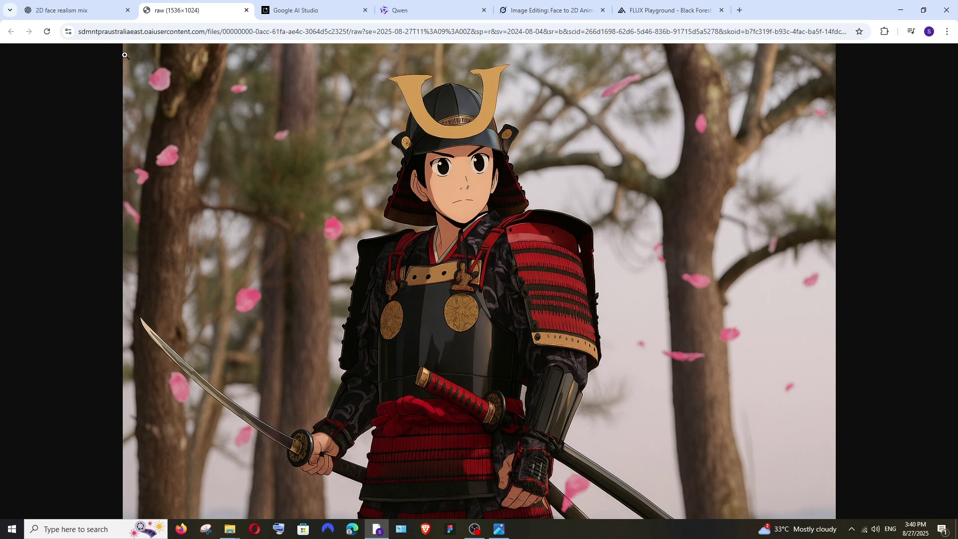
- Return to the ChatGPT conversation and close the full-size image tab
{"action": "left_click", "coordinate": [79, 11]}
{"action": "key", "text": "ctrl+Tab"}
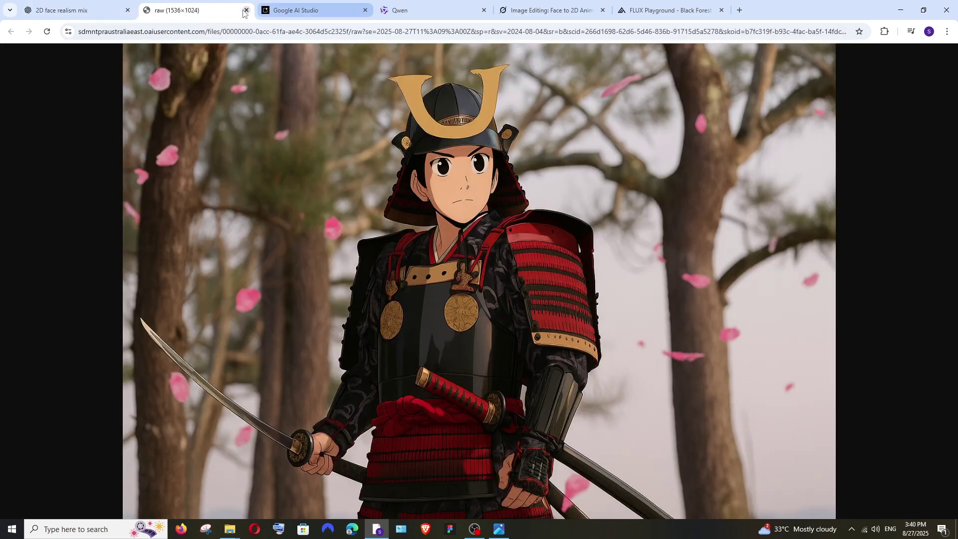
{"action": "left_click", "coordinate": [245, 11]}
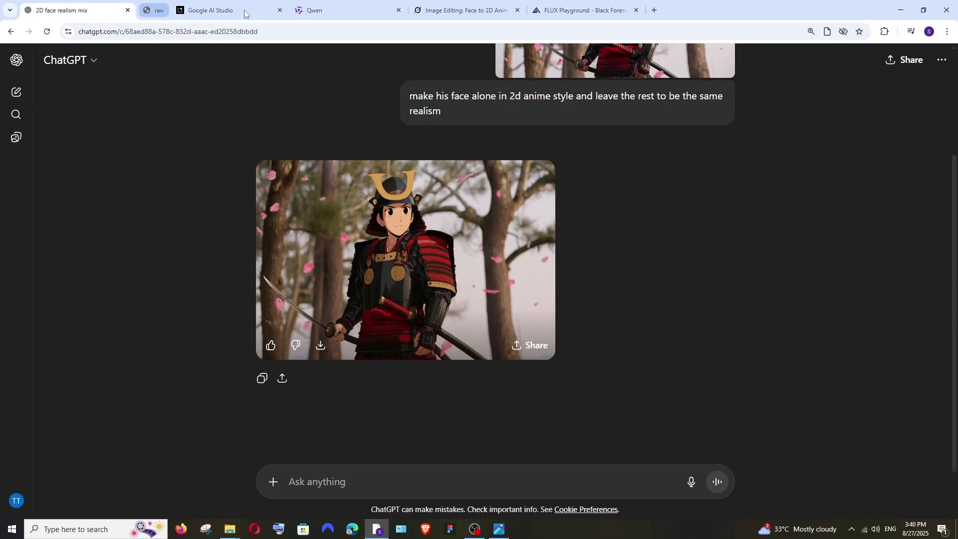
- Open Gemini's anime-face samurai result full size in a new 1344×768 tab
{"action": "left_click", "coordinate": [177, 10]}
{"action": "right_click", "coordinate": [249, 342]}
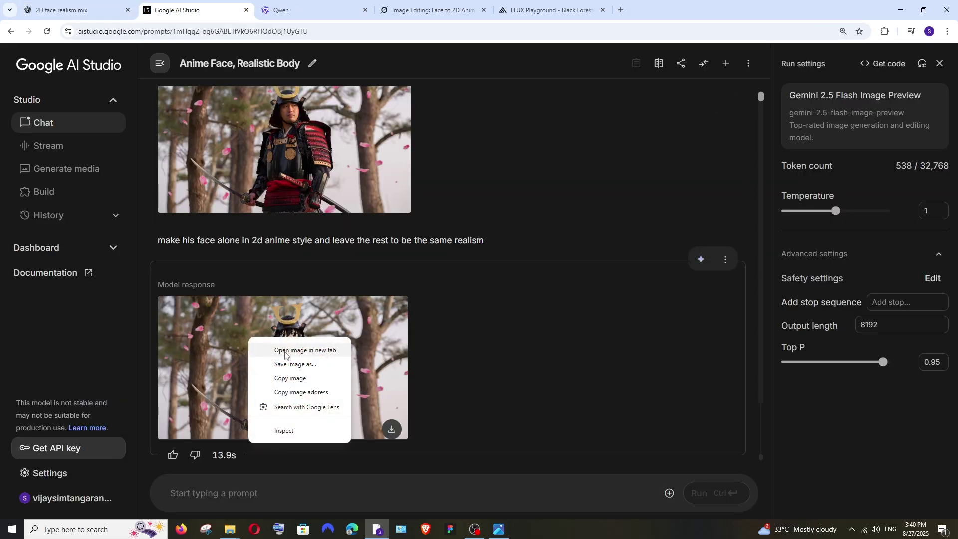
{"action": "left_click", "coordinate": [272, 349]}
{"action": "left_click", "coordinate": [290, 14]}
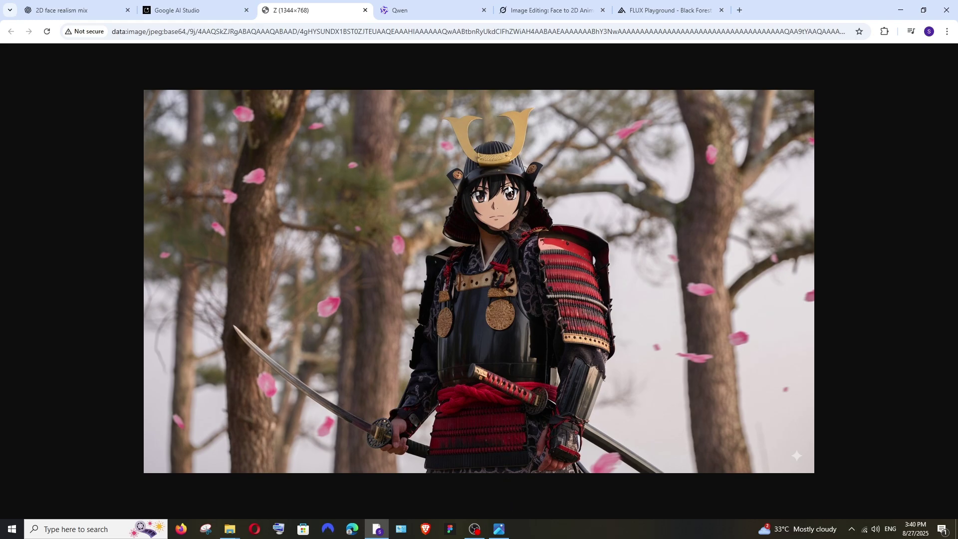
- Position the original samurai photo beside Gemini's result to compare, then hide it
{"action": "left_click", "coordinate": [500, 528]}
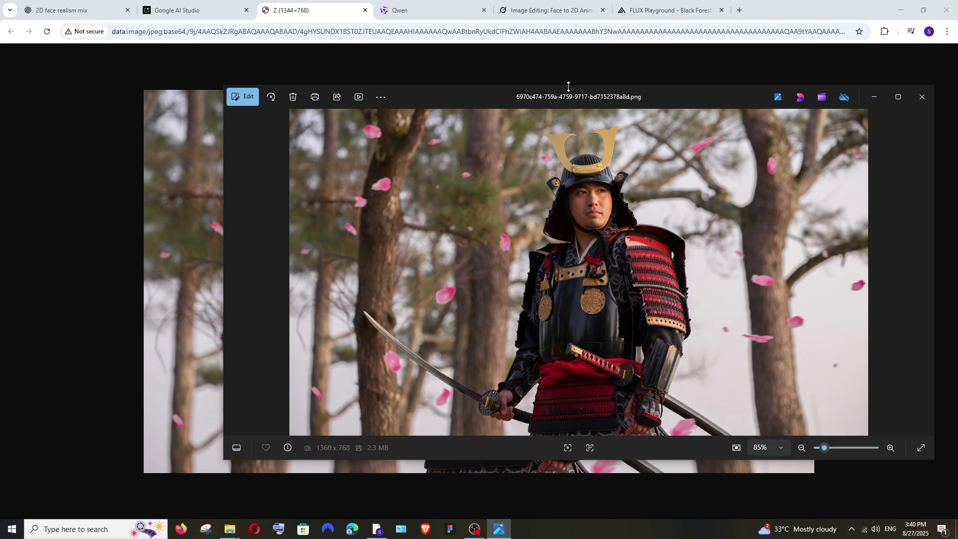
{"action": "left_click_drag", "start_coordinate": [569, 87], "coordinate": [446, 126]}
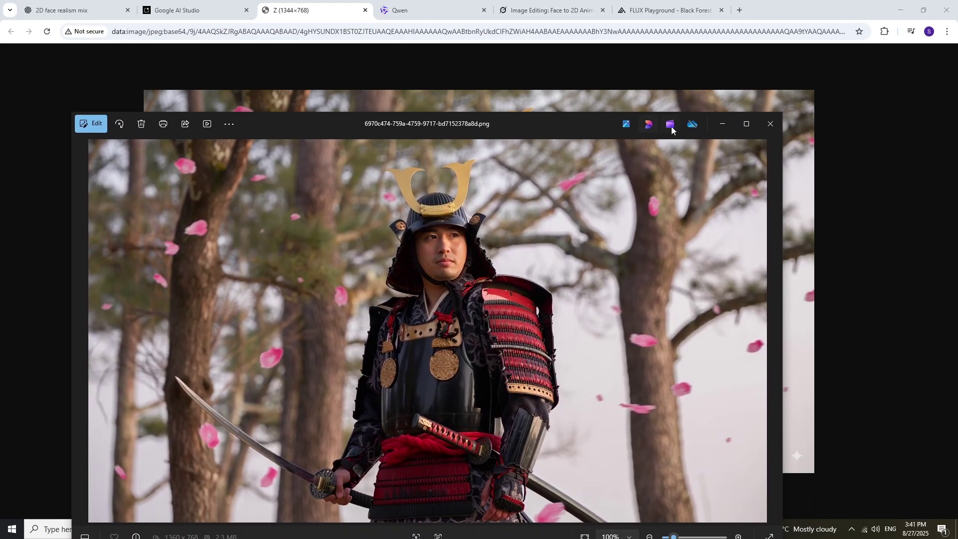
{"action": "left_click_drag", "start_coordinate": [575, 131], "coordinate": [524, 179]}
{"action": "left_click", "coordinate": [671, 172]}
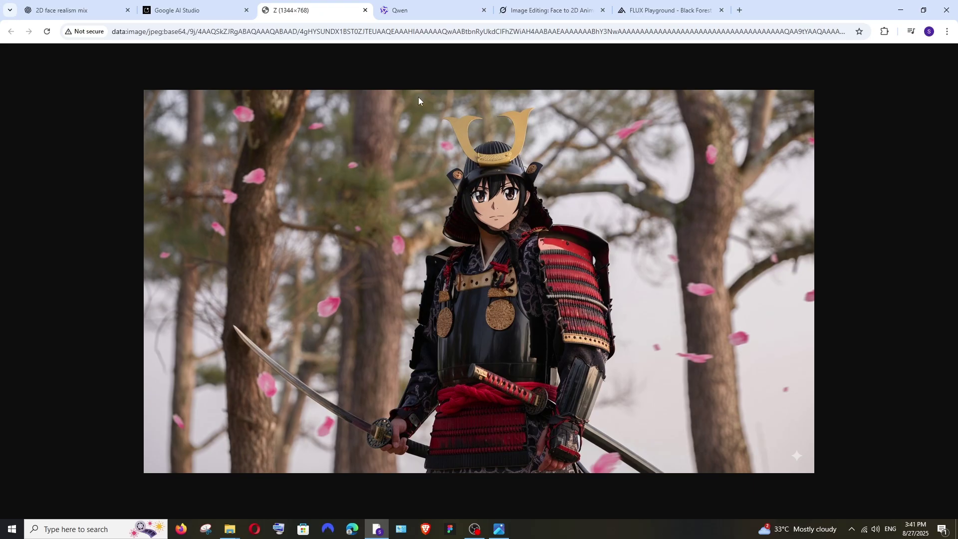
- Close Gemini's image tab and enlarge Qwen's anime-face samurai result
{"action": "key", "text": "ctrl+w"}
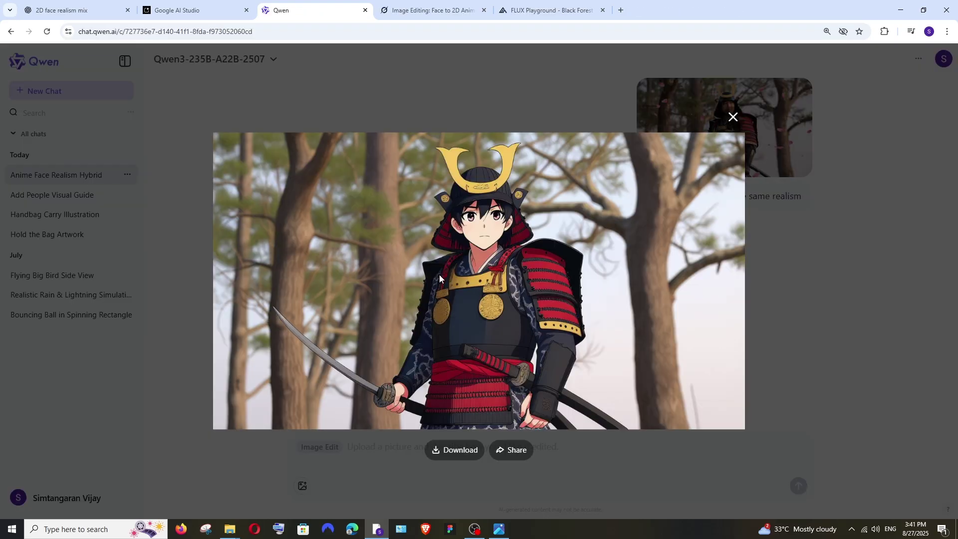
{"action": "left_click", "coordinate": [830, 303]}
{"action": "left_click", "coordinate": [435, 299]}
- Enlarge Grok's first anime-face result, compare it with the original, then view FLUX's version
{"action": "left_click", "coordinate": [426, 11]}
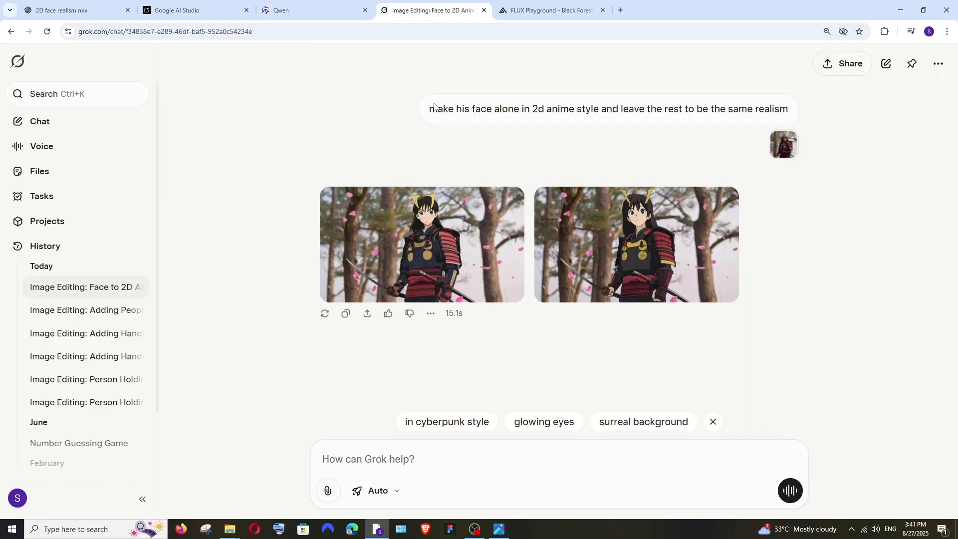
{"action": "left_click", "coordinate": [430, 236]}
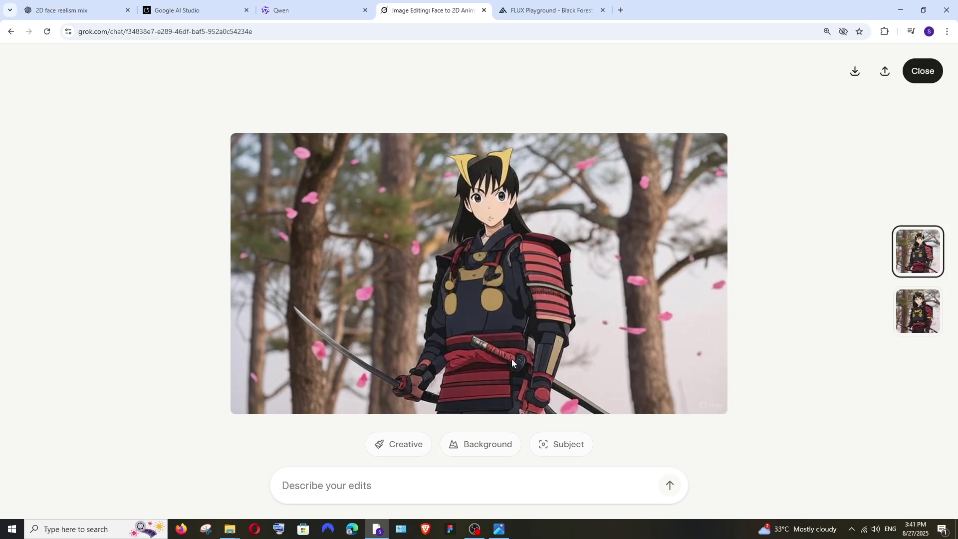
{"action": "left_click", "coordinate": [499, 529]}
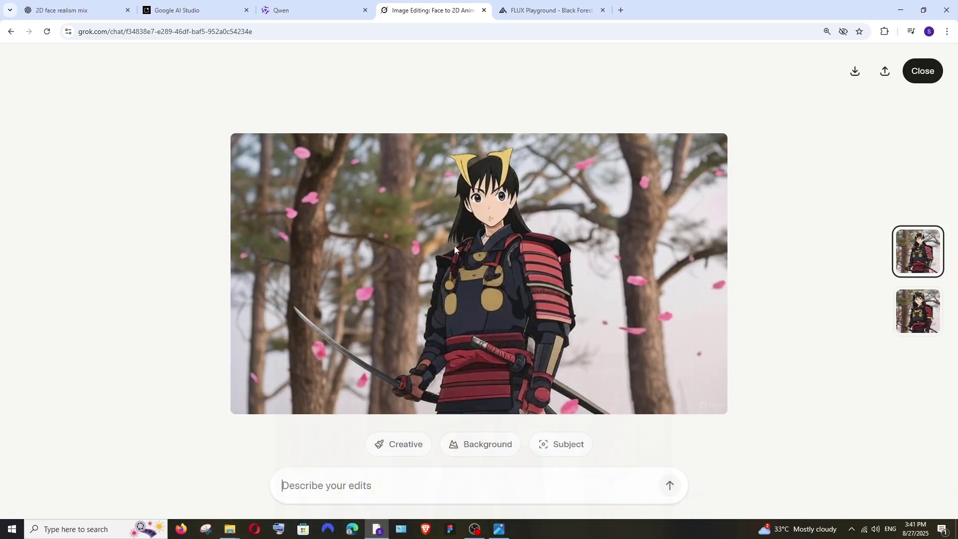
{"action": "left_click", "coordinate": [670, 173]}
{"action": "left_click", "coordinate": [552, 11]}
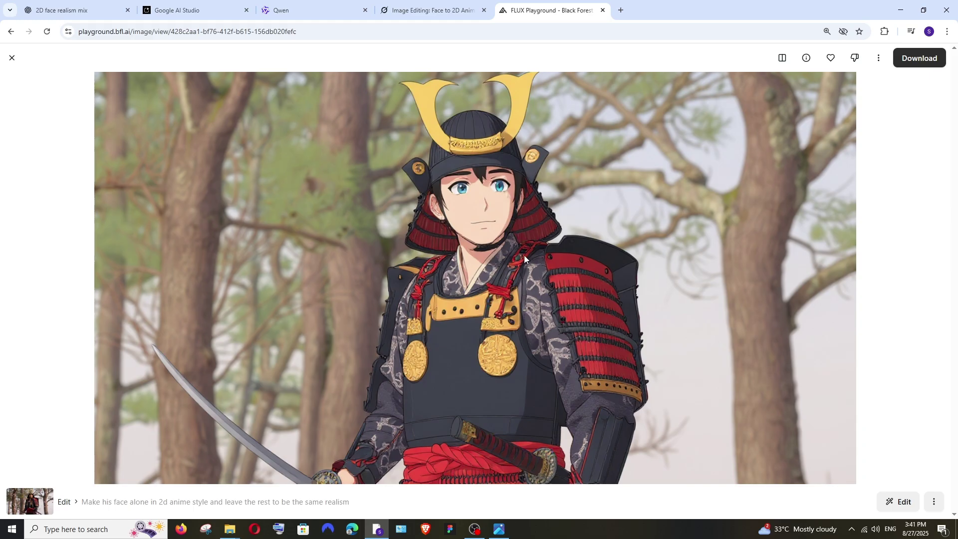
- Close FLUX's full view and cycle through Google AI Studio, ChatGPT, Qwen, Grok, FLUX and Qwen samurai results
{"action": "left_click", "coordinate": [12, 58]}
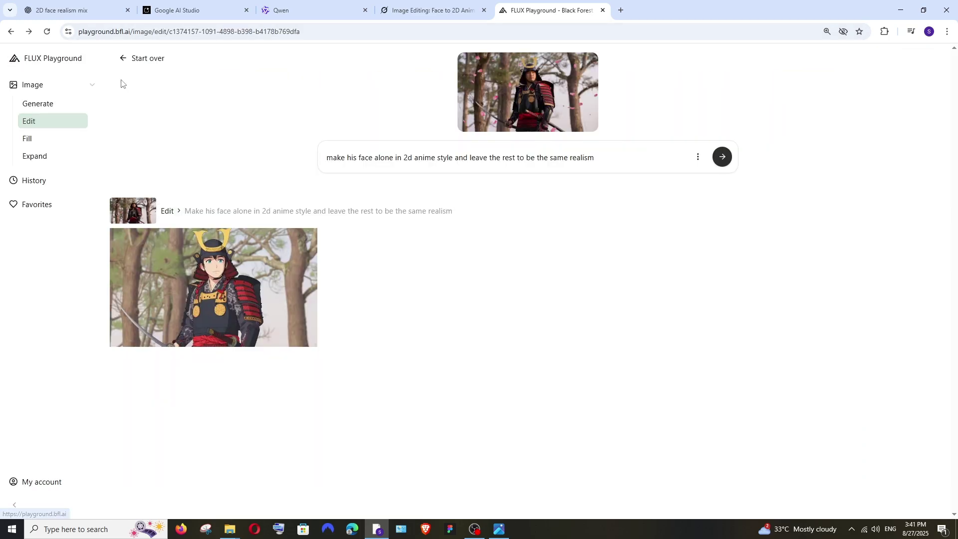
{"action": "left_click", "coordinate": [205, 4]}
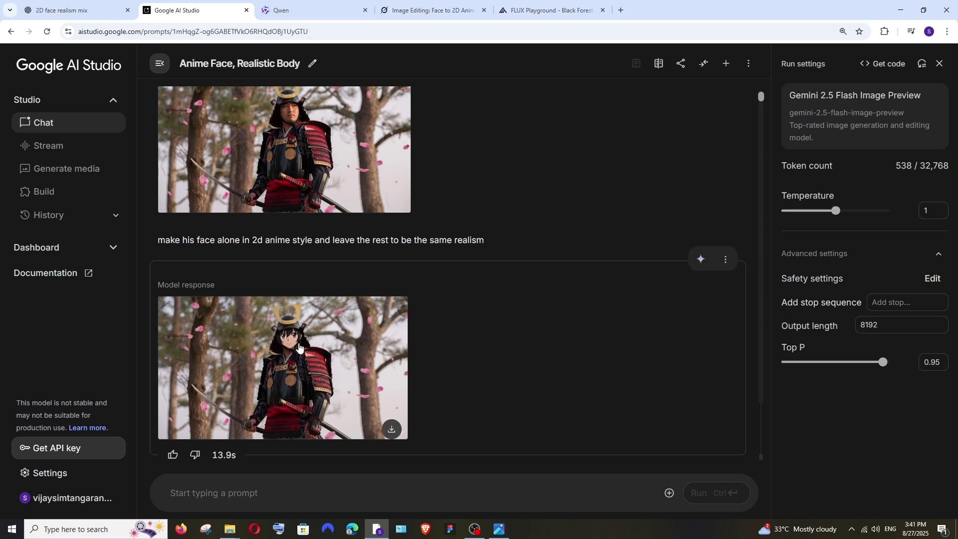
{"action": "left_click", "coordinate": [100, 9]}
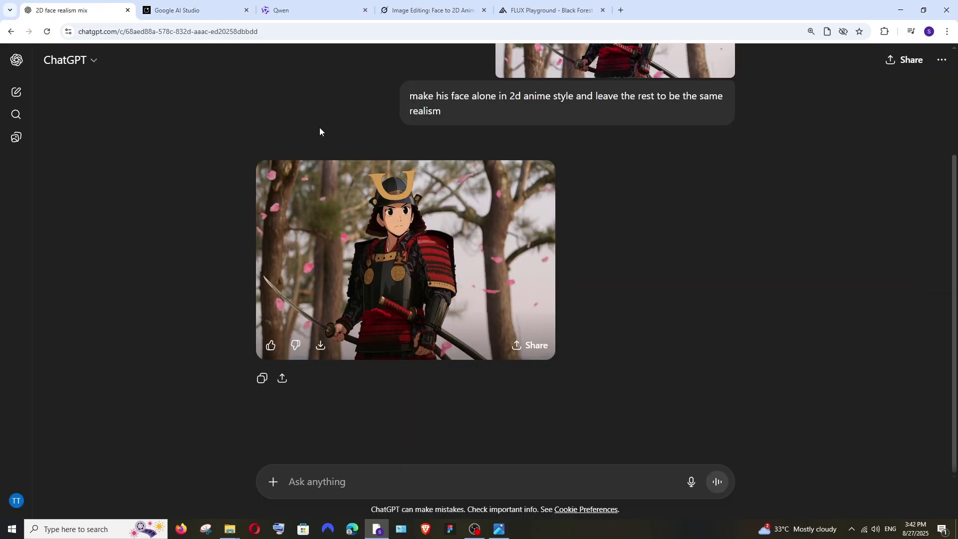
{"action": "left_click", "coordinate": [189, 10]}
{"action": "left_click", "coordinate": [294, 10]}
{"action": "left_click", "coordinate": [424, 10]}
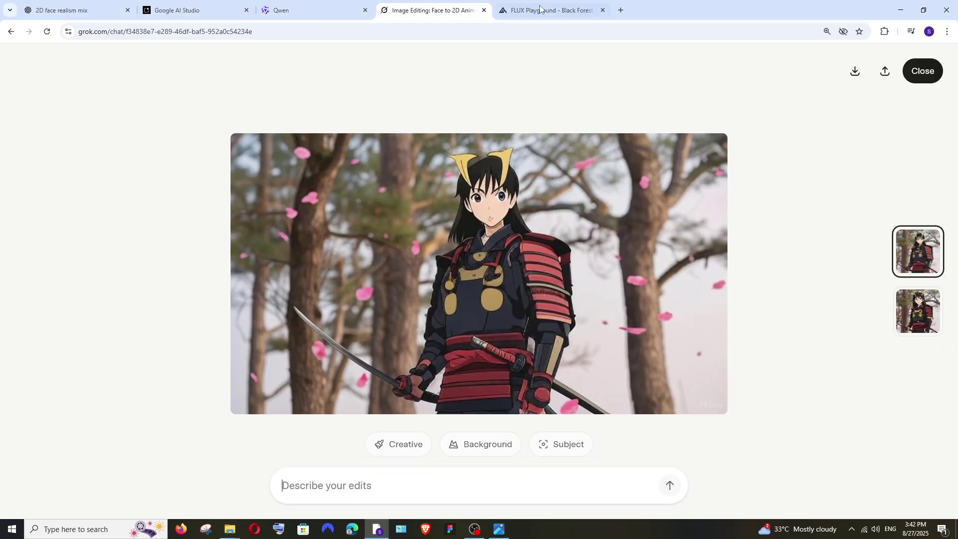
{"action": "left_click", "coordinate": [540, 9]}
{"action": "left_click", "coordinate": [336, 4]}
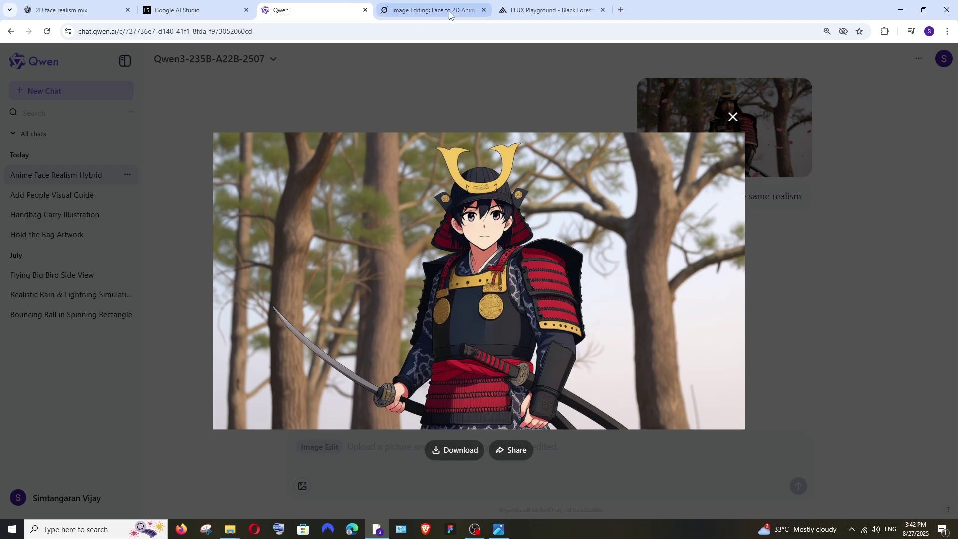
{"action": "left_click", "coordinate": [190, 10]}
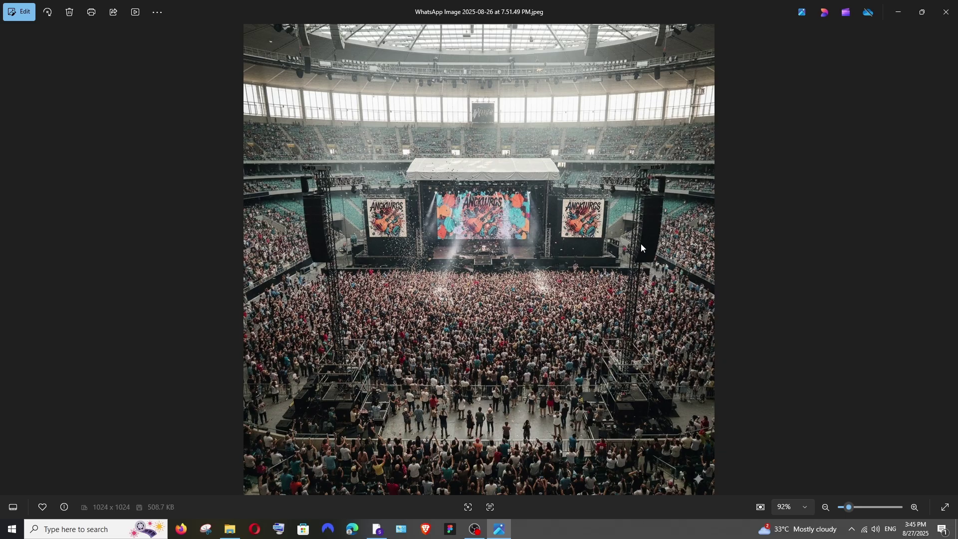
- Verify the stadium photo and 'remove people' prompt in Google AI Studio, Qwen, Grok and FLUX Playground, then reopen the original
{"action": "left_click", "coordinate": [898, 13]}
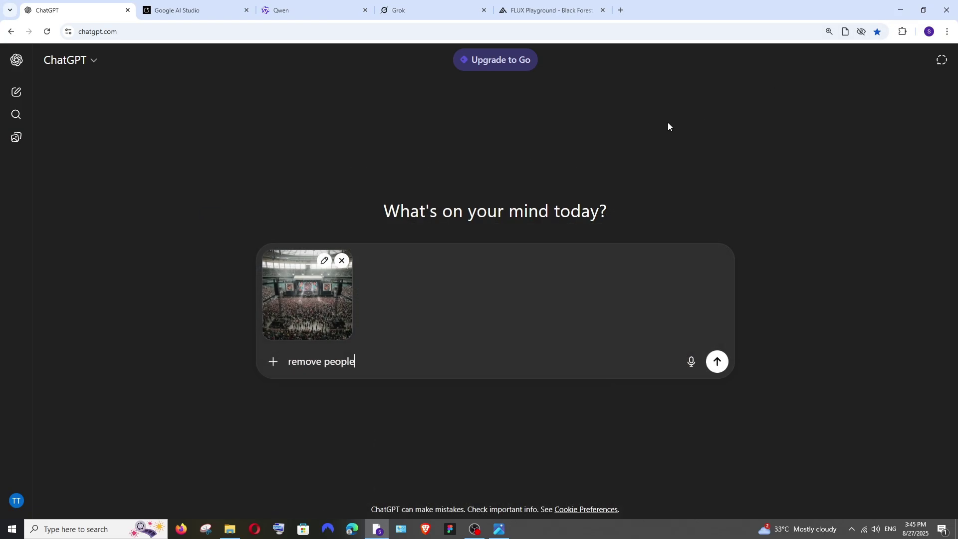
{"action": "left_click", "coordinate": [194, 11]}
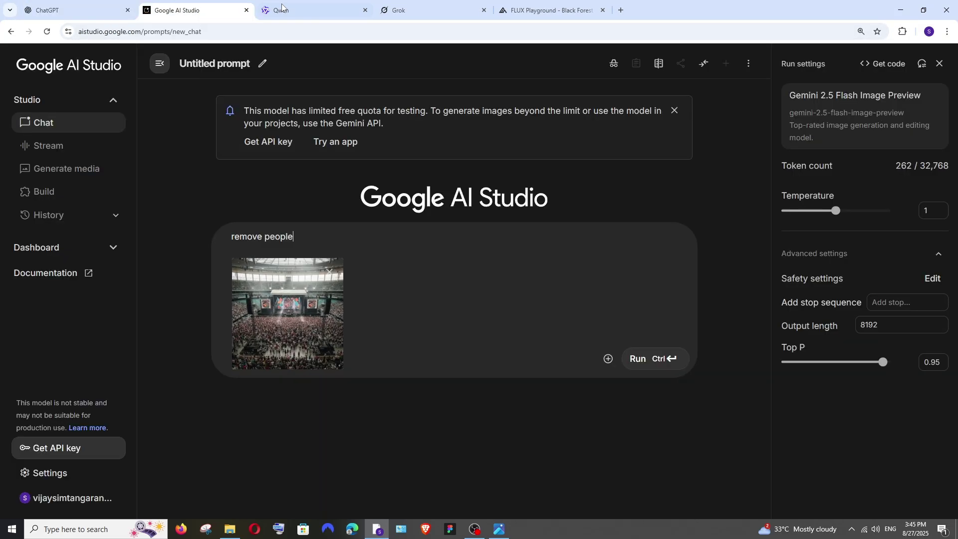
{"action": "left_click", "coordinate": [304, 12]}
{"action": "left_click", "coordinate": [429, 9]}
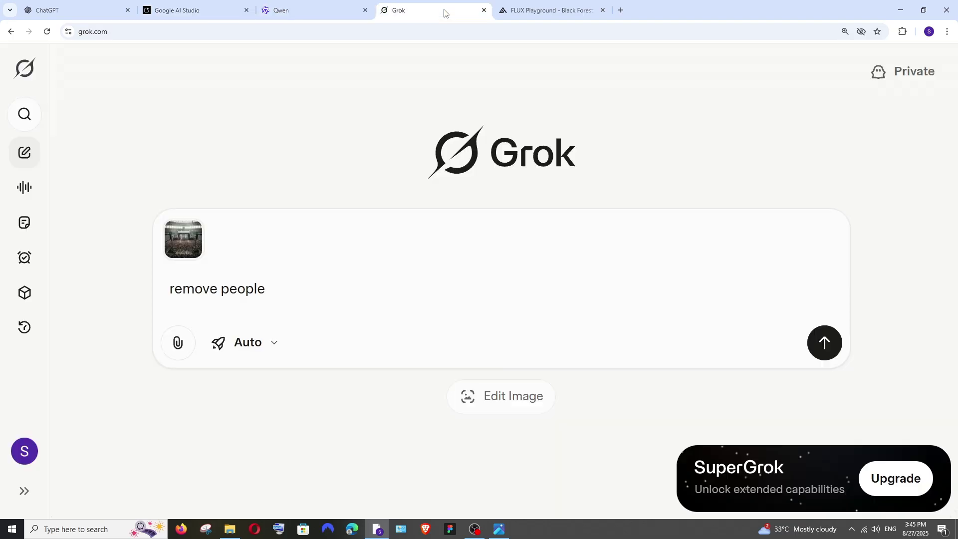
{"action": "left_click", "coordinate": [578, 14]}
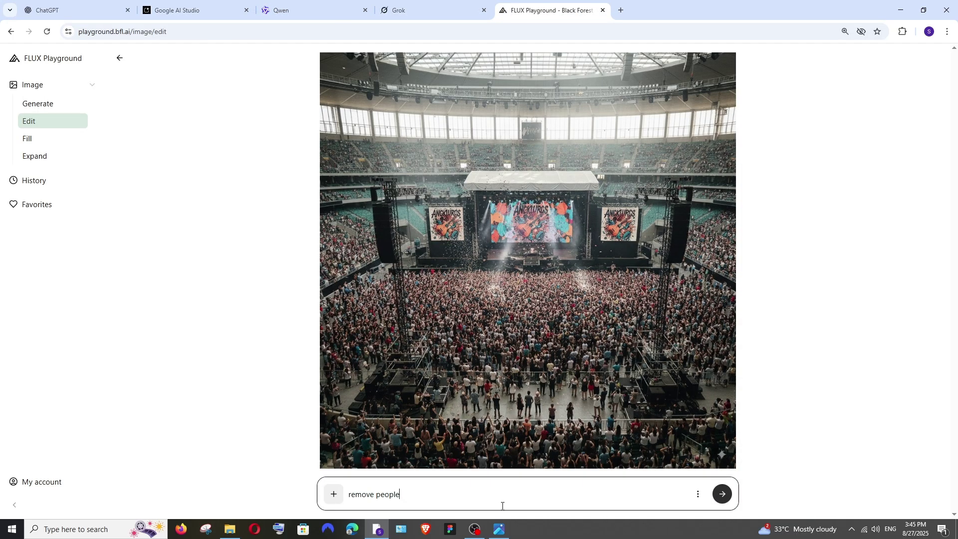
{"action": "left_click", "coordinate": [500, 529]}
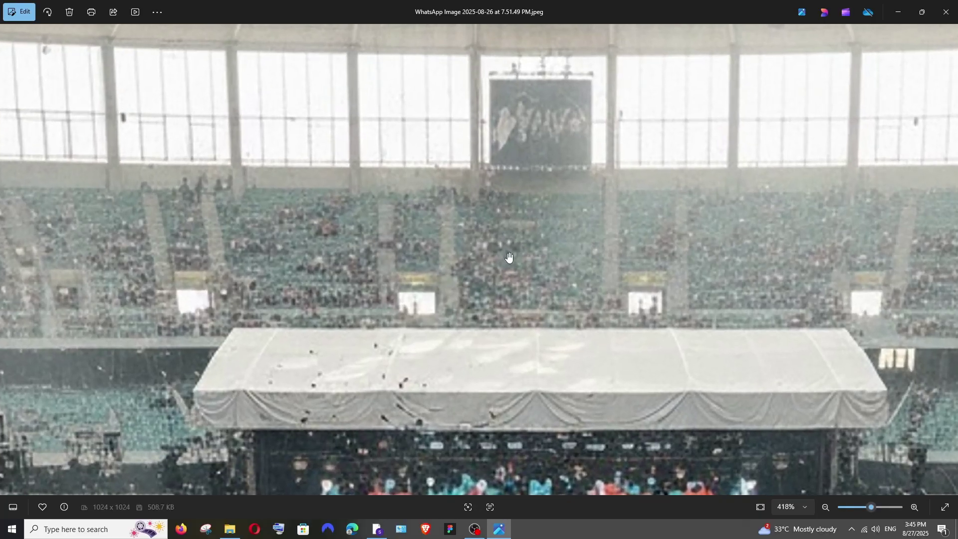
- Zoom the crowded stadium photo out to about 110%, then minimize Photos
{"action": "scroll", "coordinate": [300, 254], "scroll_direction": "down", "scroll_amount": 6}
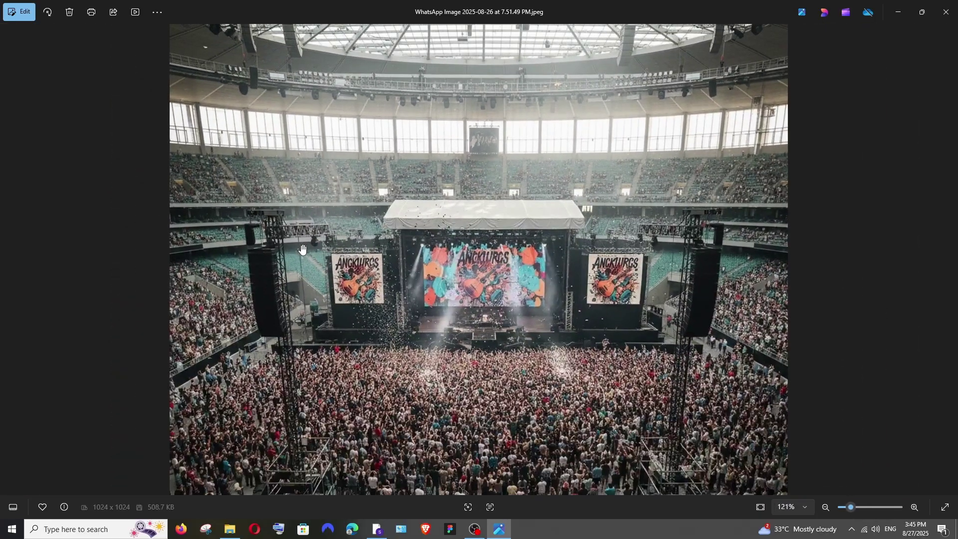
{"action": "scroll", "coordinate": [303, 248], "scroll_direction": "down", "scroll_amount": 1}
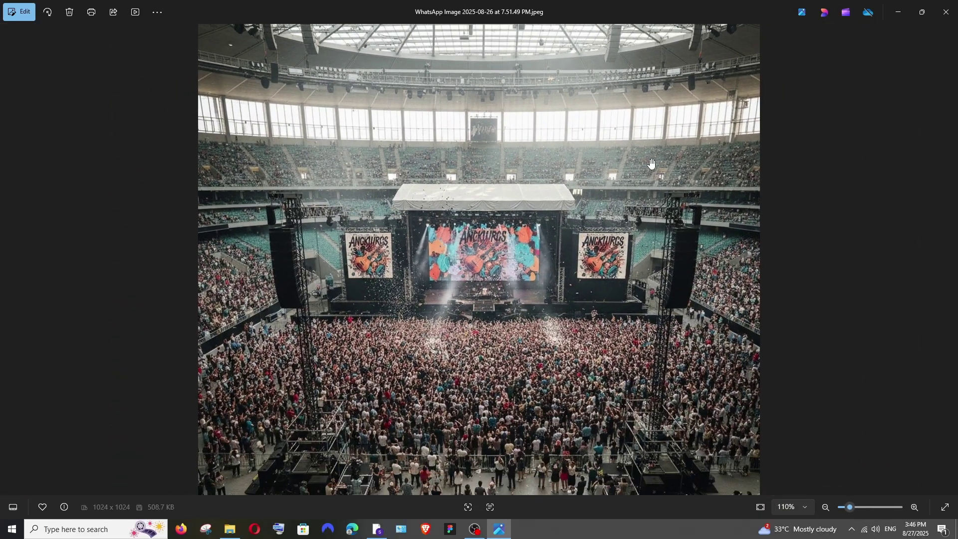
{"action": "left_click", "coordinate": [900, 15]}
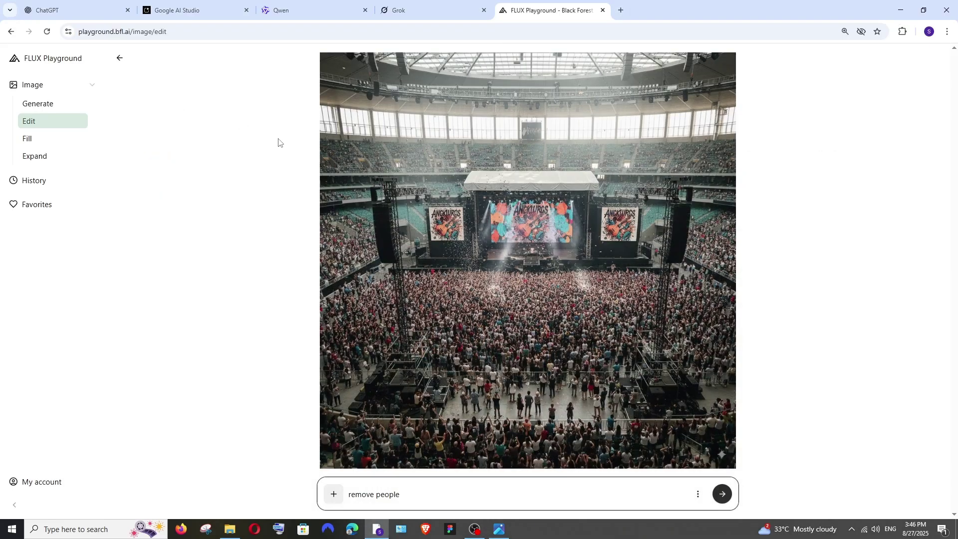
- Open ChatGPT's edited stadium full size and arrange the original crowded photo alongside for comparison
{"action": "left_click", "coordinate": [95, 10]}
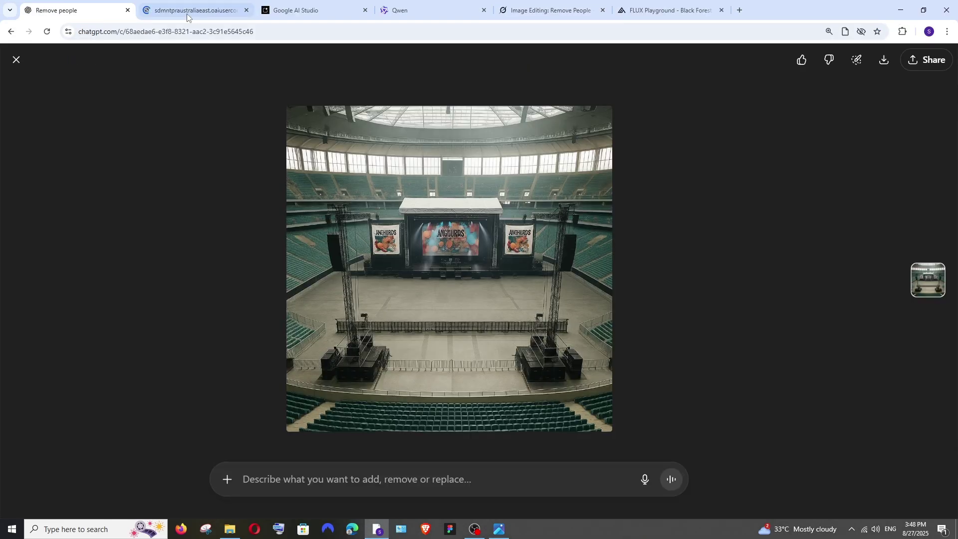
{"action": "left_click", "coordinate": [195, 10]}
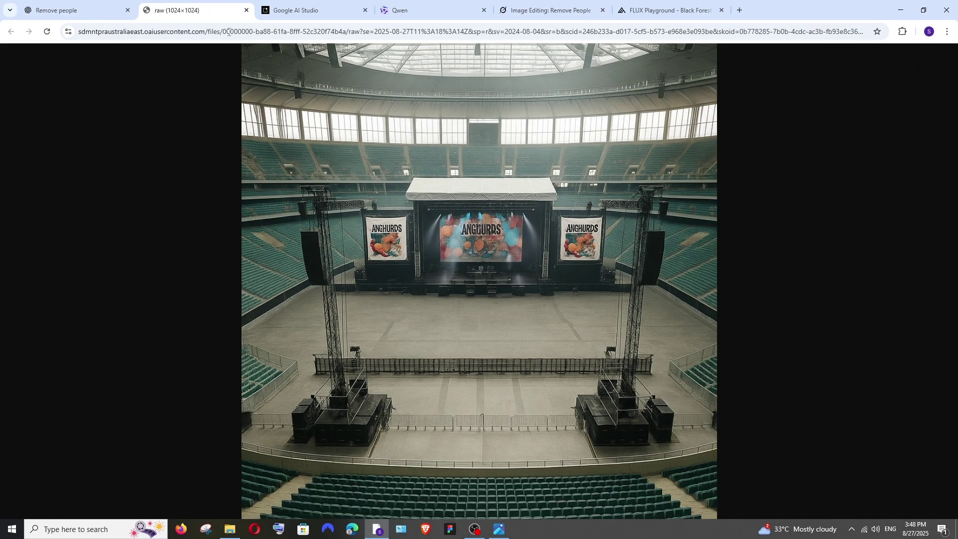
{"action": "left_click", "coordinate": [506, 532]}
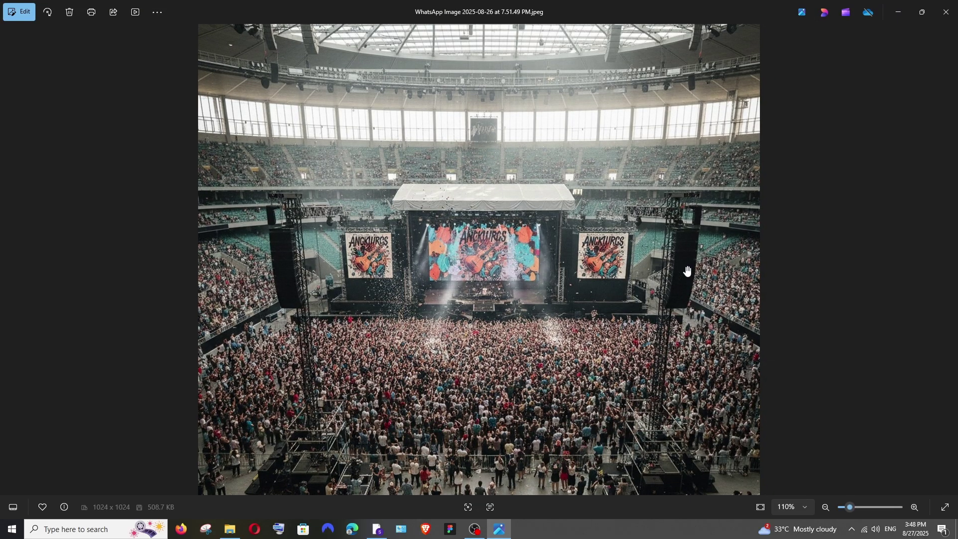
{"action": "left_click_drag", "start_coordinate": [659, 2], "coordinate": [349, 25]}
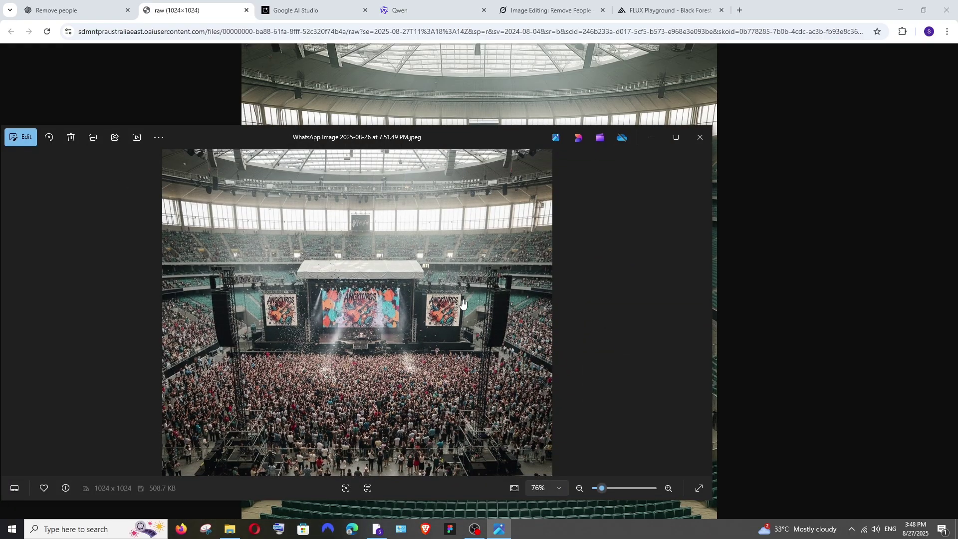
{"action": "left_click_drag", "start_coordinate": [467, 126], "coordinate": [517, 342]}
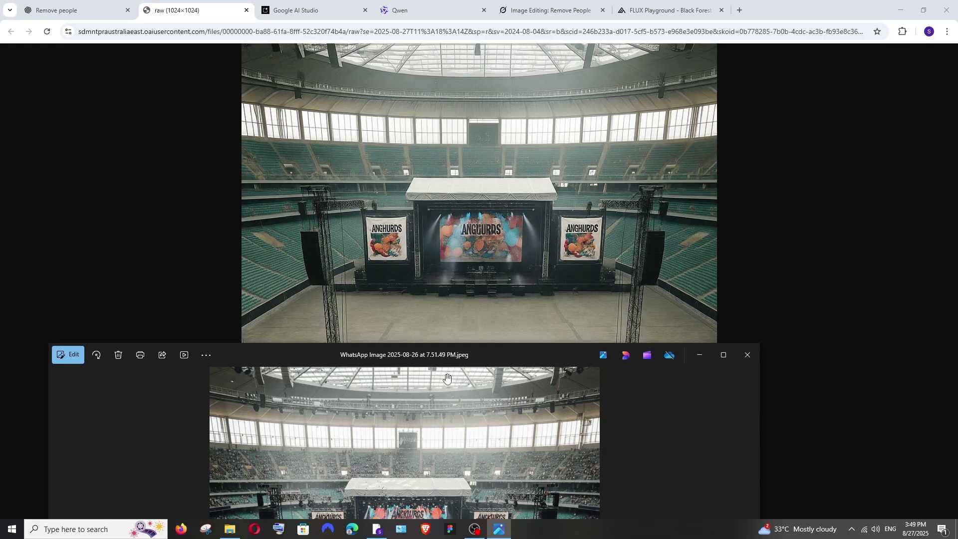
{"action": "left_click_drag", "start_coordinate": [446, 356], "coordinate": [317, 65]}
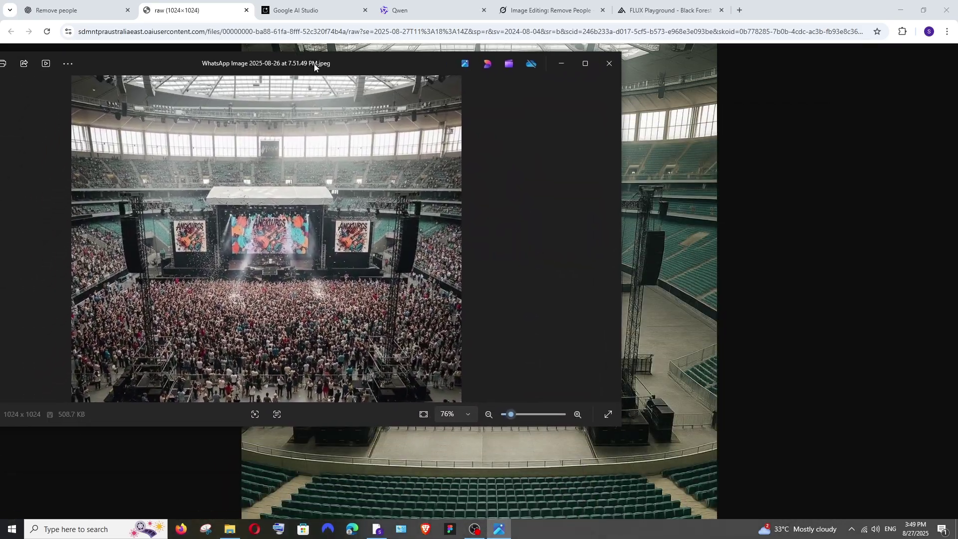
{"action": "left_click", "coordinate": [584, 60]}
{"action": "left_click_drag", "start_coordinate": [850, 507], "coordinate": [848, 510]}
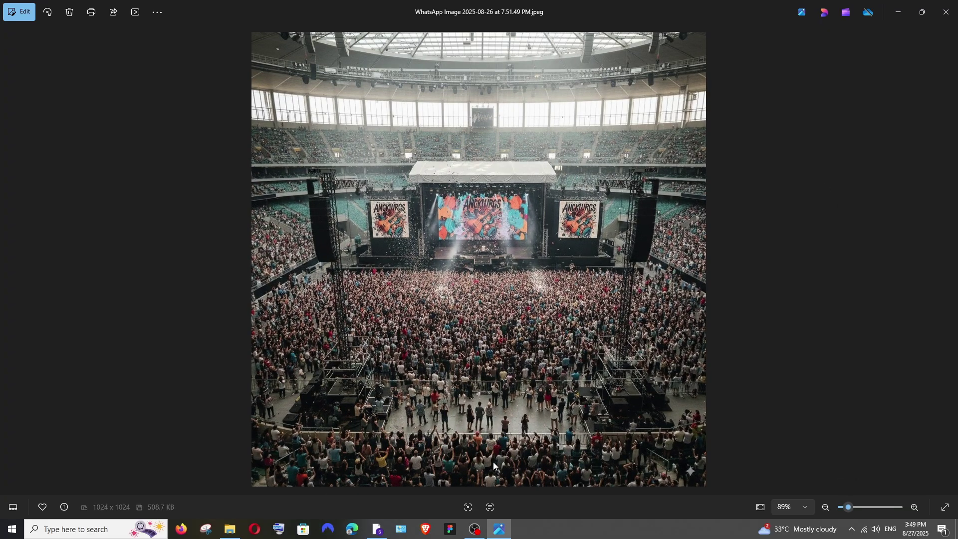
- Hide the original and zoom ChatGPT's empty 1024×1024 stadium in, then back to fit
{"action": "left_click", "coordinate": [904, 13]}
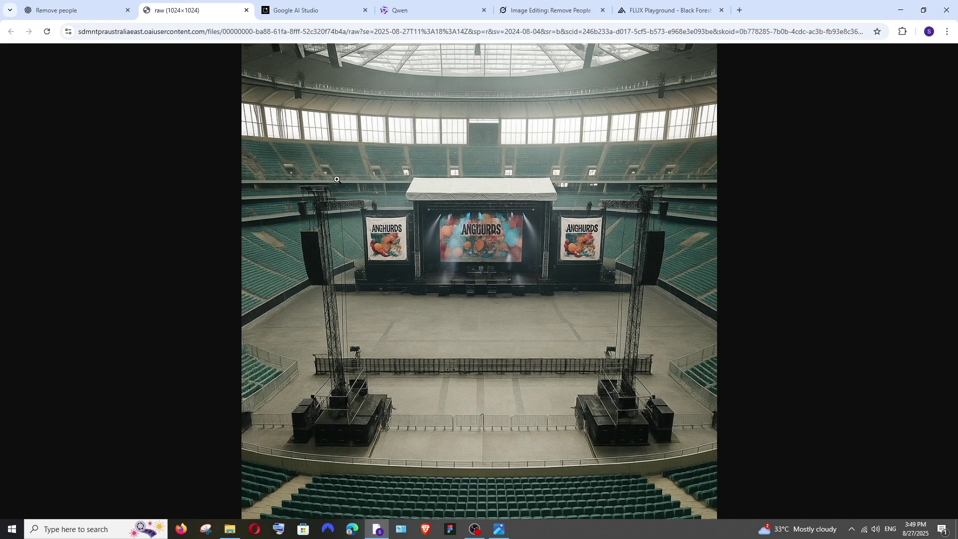
{"action": "left_click", "coordinate": [344, 150]}
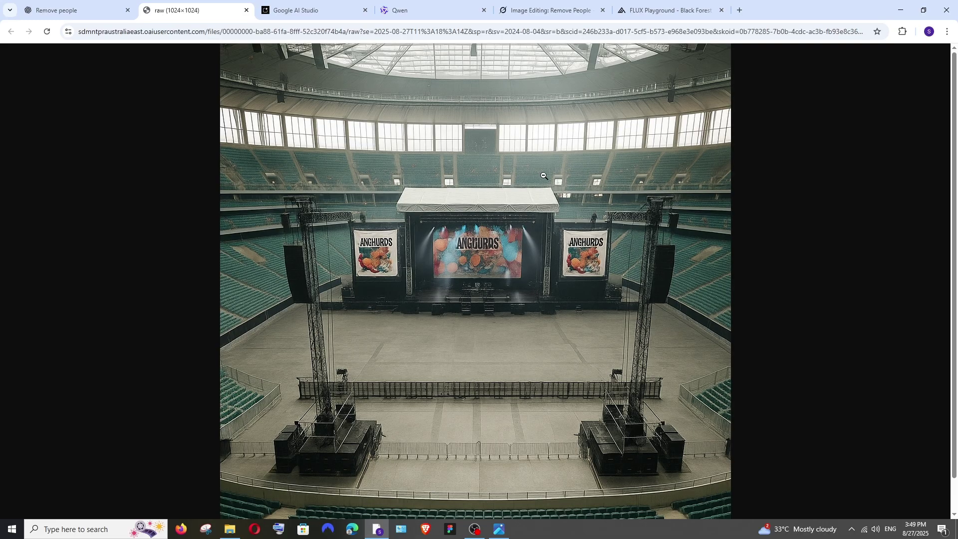
{"action": "left_click", "coordinate": [478, 162]}
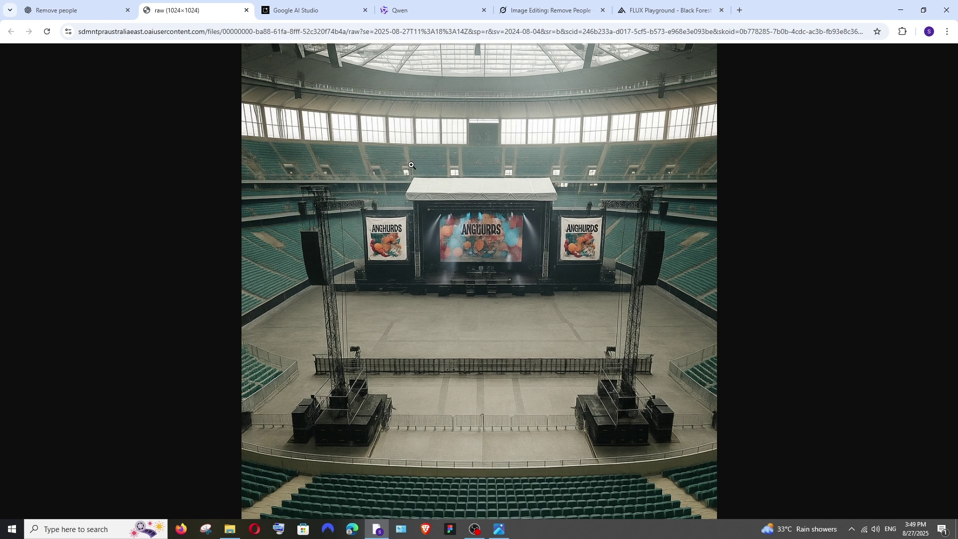
- Close ChatGPT's full-size image and open Gemini's result in its own new tab
{"action": "left_click", "coordinate": [246, 10]}
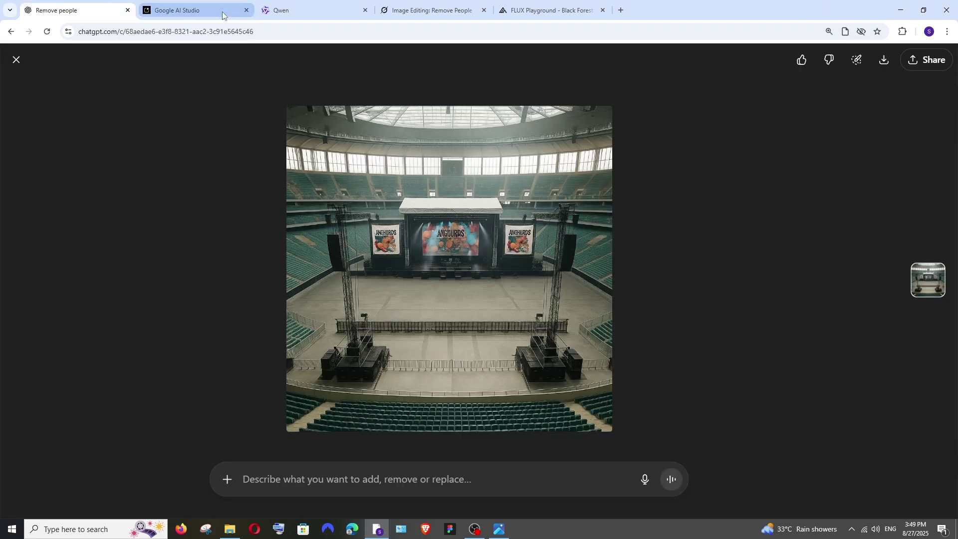
{"action": "key", "text": "Escape"}
{"action": "right_click", "coordinate": [221, 345]}
{"action": "left_click", "coordinate": [278, 356]}
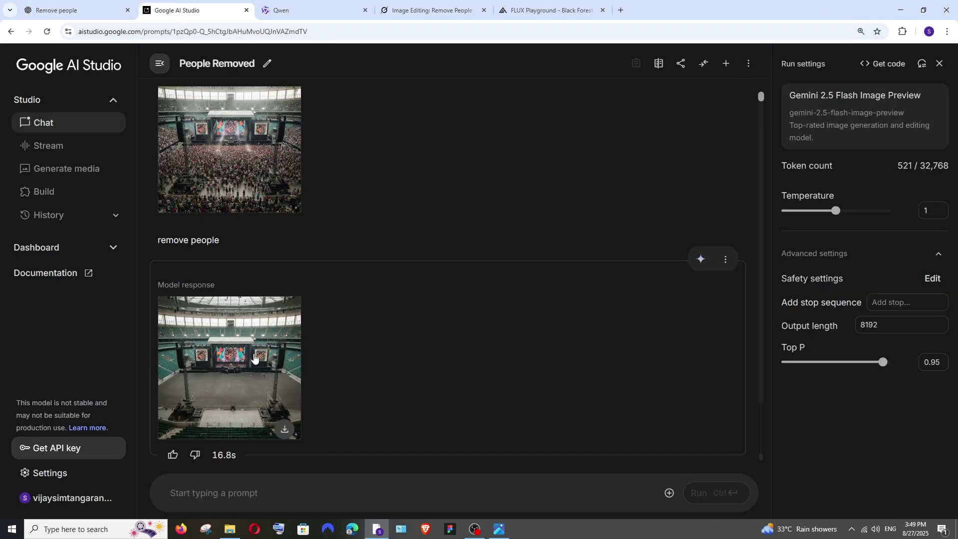
{"action": "left_click", "coordinate": [309, 11]}
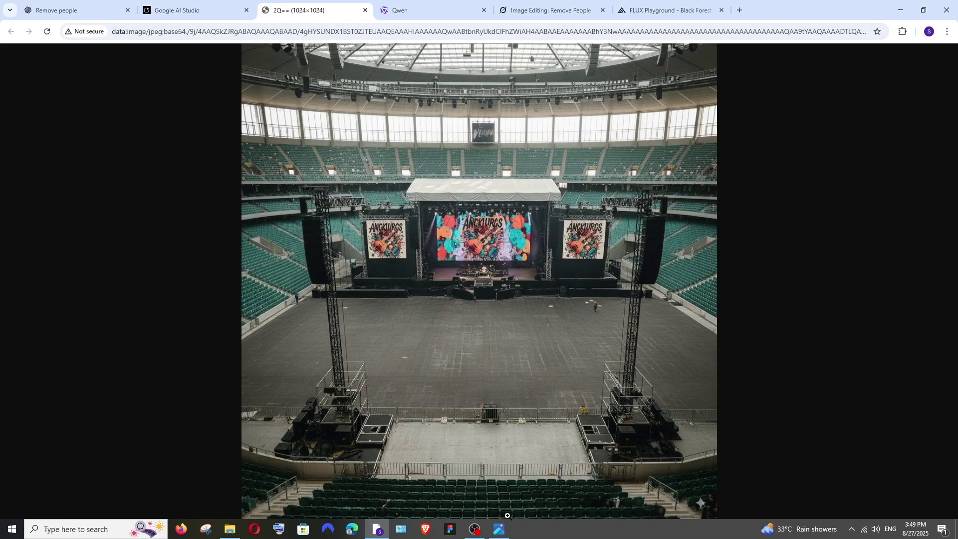
- Compare Gemini's full-size result against ChatGPT's result and the original crowd photo
{"action": "left_click", "coordinate": [75, 10]}
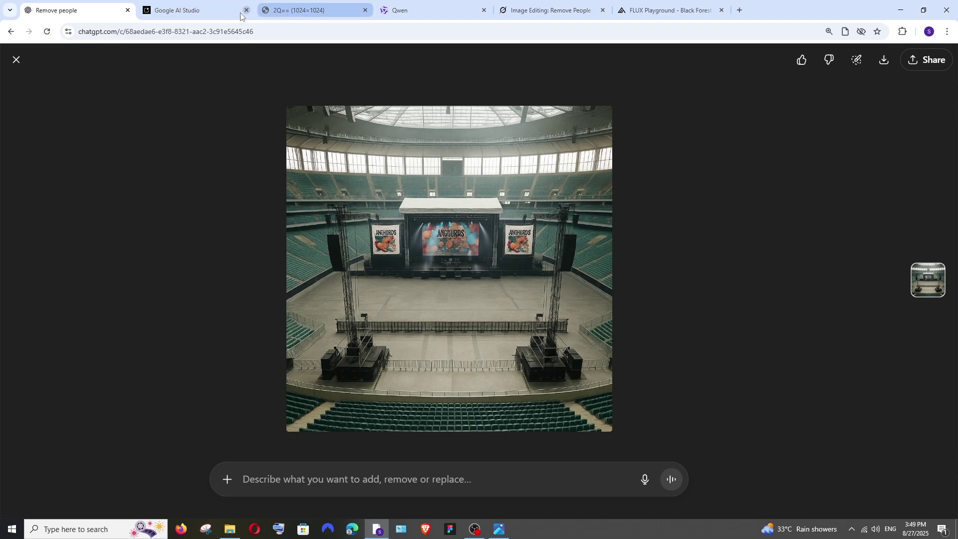
{"action": "left_click", "coordinate": [293, 12]}
{"action": "left_click", "coordinate": [502, 534]}
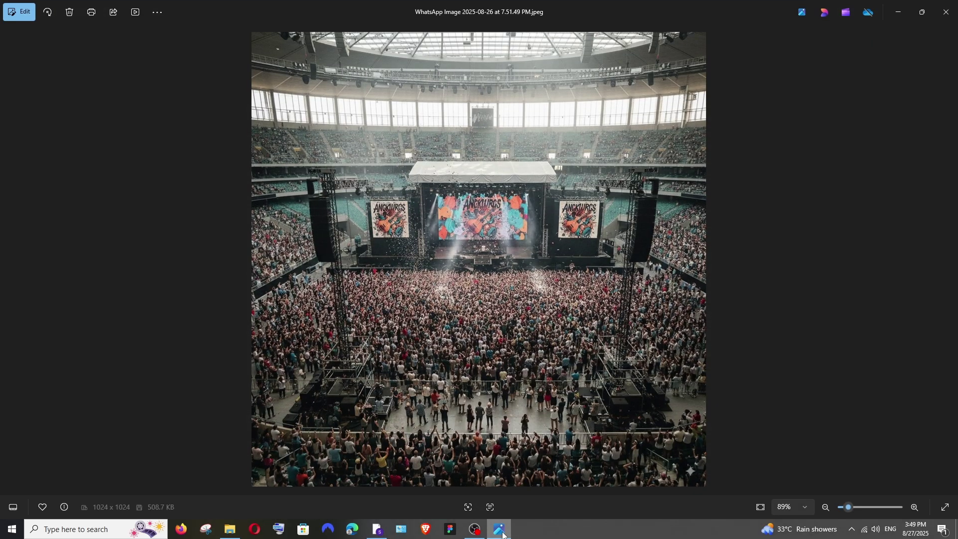
{"action": "left_click", "coordinate": [503, 533]}
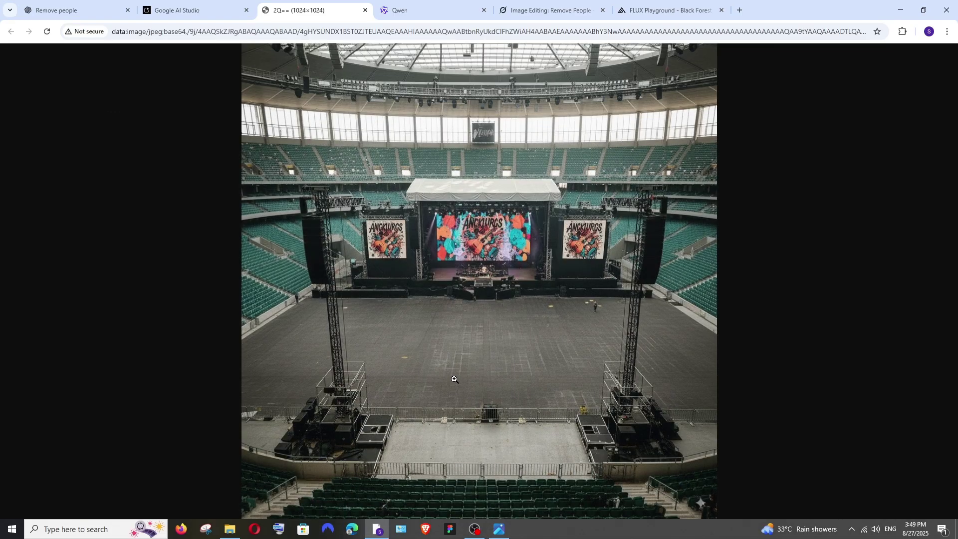
- Zoom in and out on Gemini's result and recheck it against the original crowd photo
{"action": "left_click", "coordinate": [605, 314]}
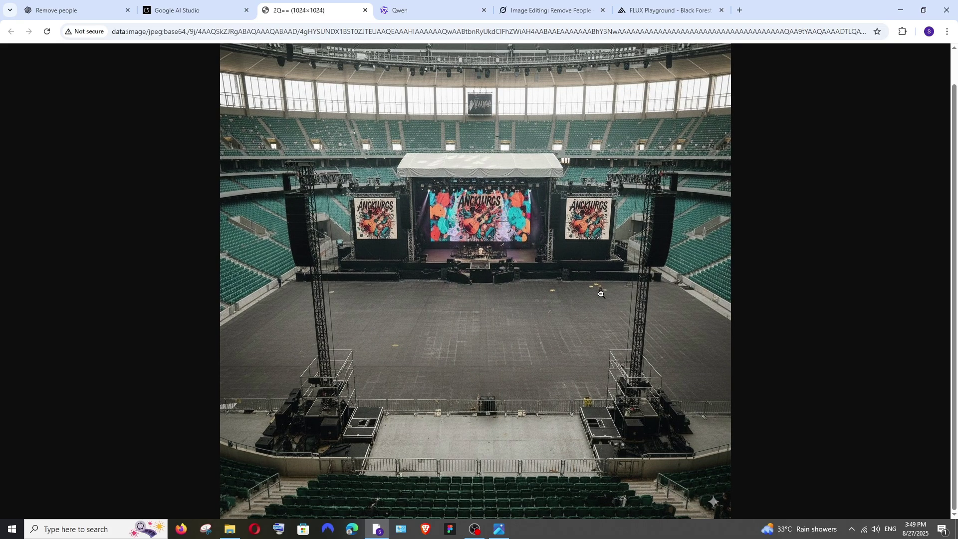
{"action": "left_click", "coordinate": [602, 296]}
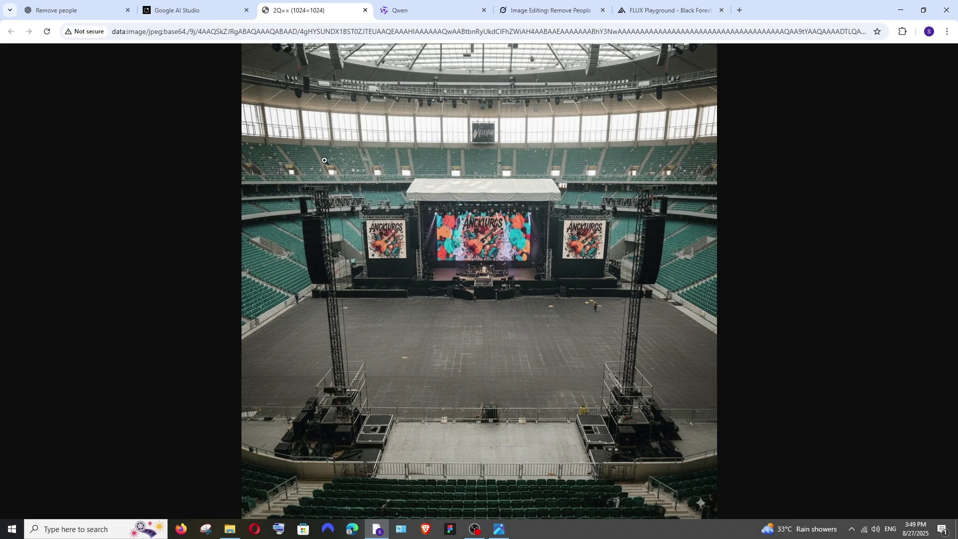
{"action": "left_click", "coordinate": [346, 169]}
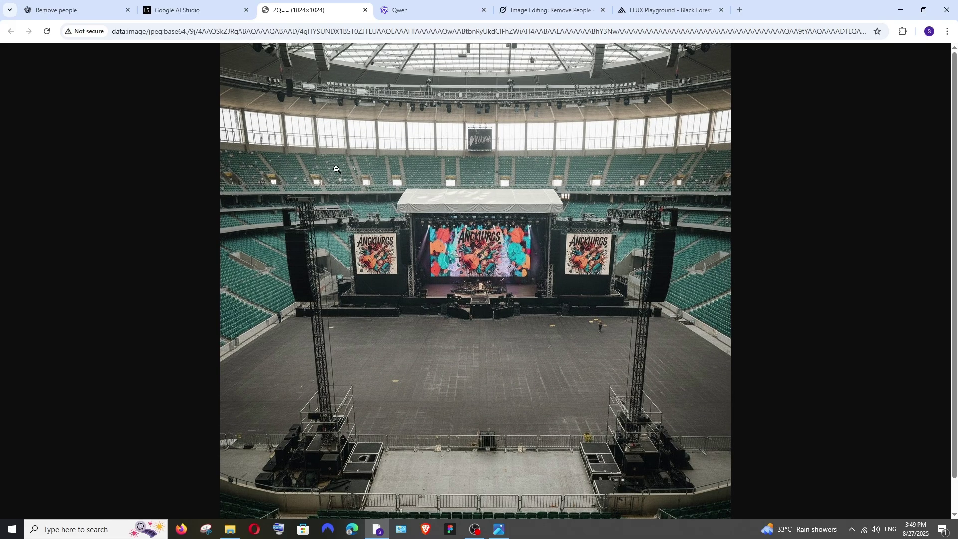
{"action": "left_click", "coordinate": [338, 170]}
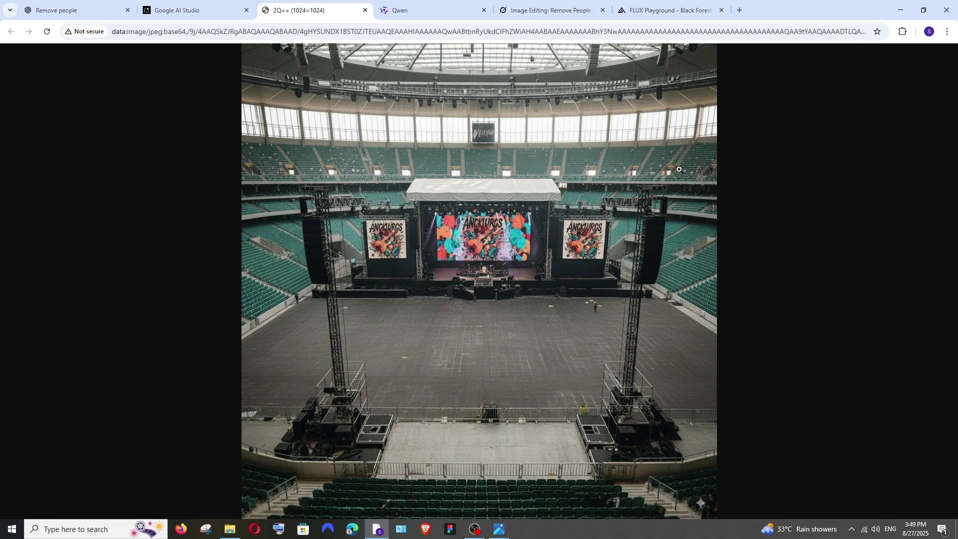
{"action": "left_click", "coordinate": [499, 530]}
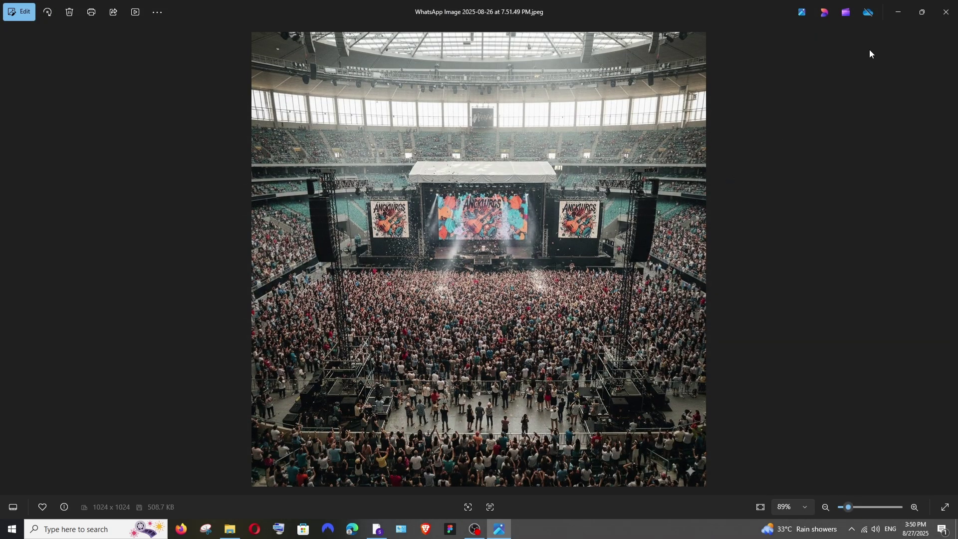
{"action": "left_click", "coordinate": [900, 22]}
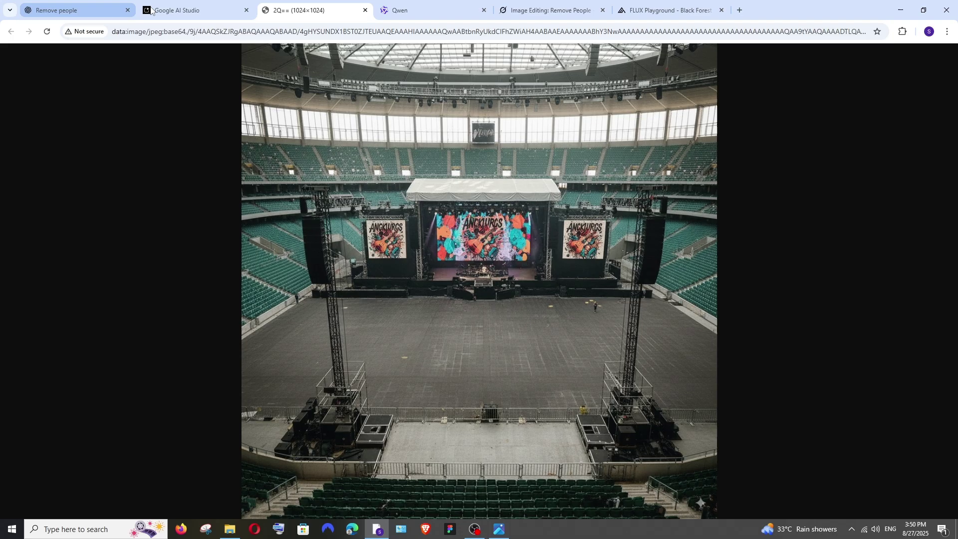
- Open ChatGPT's empty-arena result in a new tab and enlarge it to full size
{"action": "left_click", "coordinate": [94, 10]}
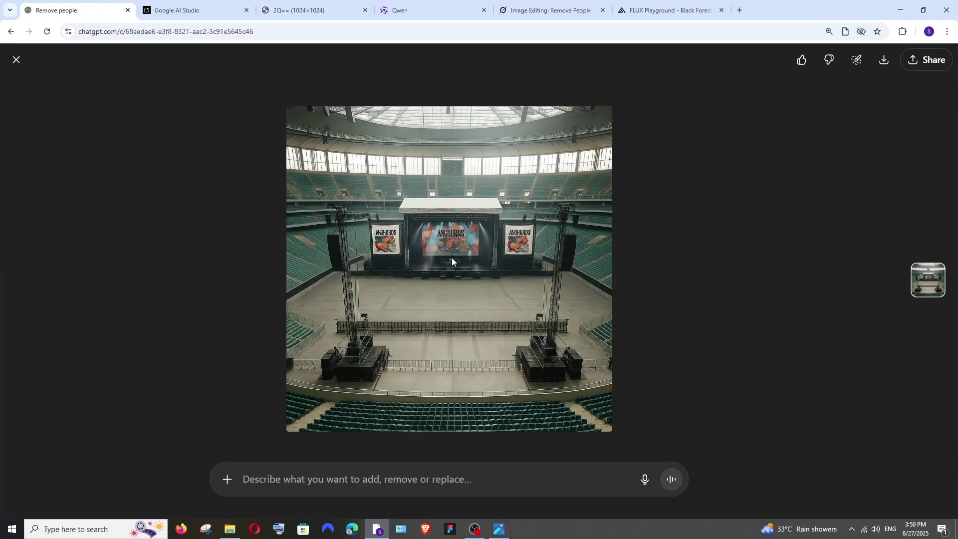
{"action": "right_click", "coordinate": [415, 234]}
{"action": "left_click", "coordinate": [430, 248]}
{"action": "left_click", "coordinate": [200, 11]}
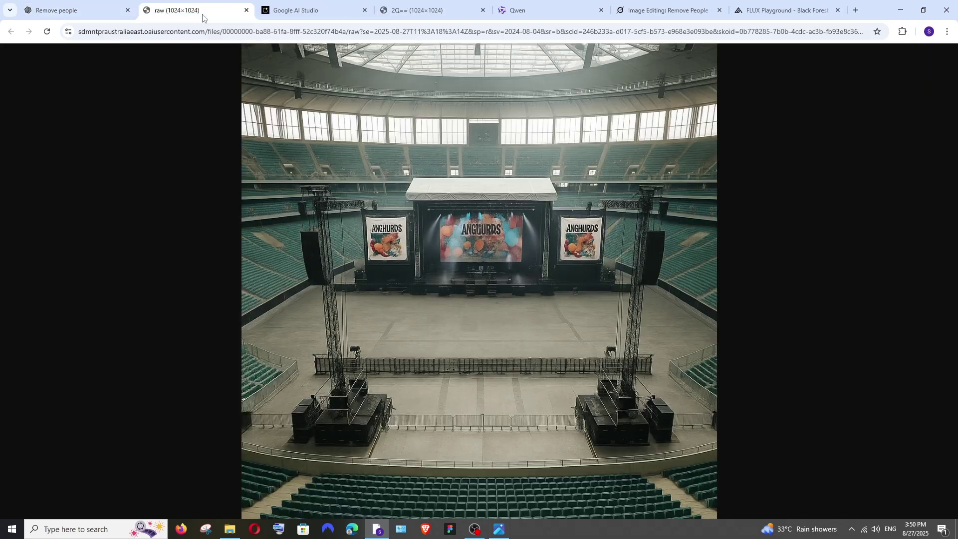
{"action": "left_click", "coordinate": [475, 270]}
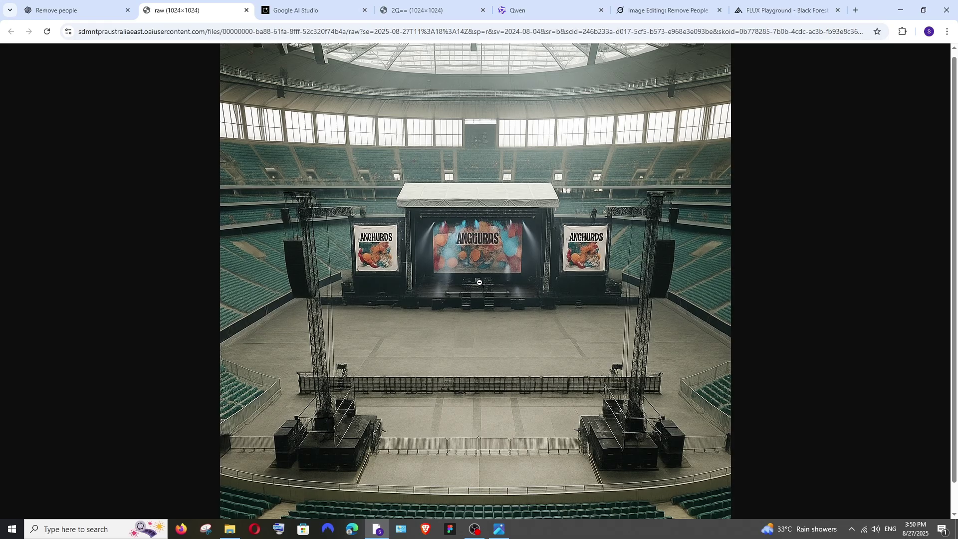
- Place the 2Q== result beside ChatGPT's image and compare both with the original crowd photo
{"action": "left_click", "coordinate": [429, 10]}
{"action": "left_click_drag", "start_coordinate": [429, 10], "coordinate": [312, 10]}
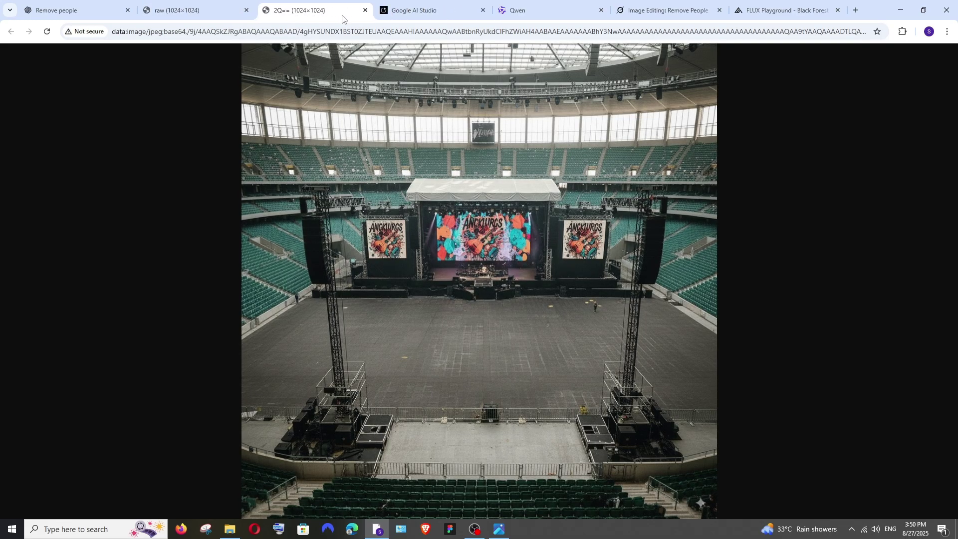
{"action": "left_click", "coordinate": [174, 10]}
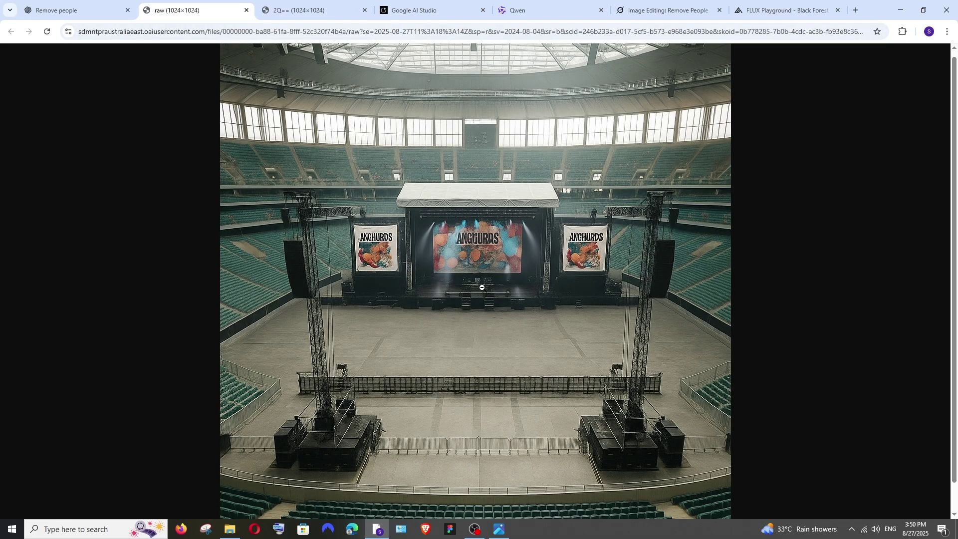
{"action": "left_click", "coordinate": [295, 16]}
{"action": "left_click", "coordinate": [499, 529]}
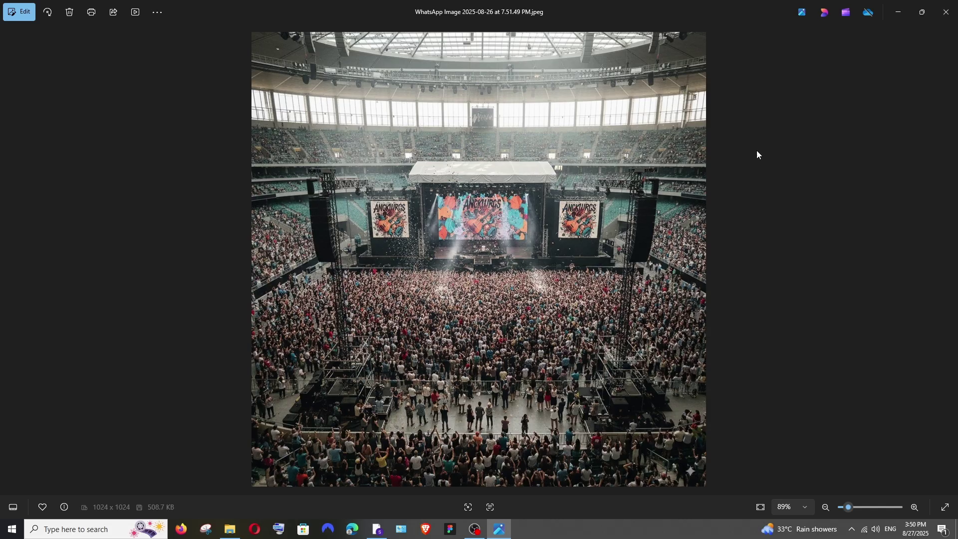
{"action": "left_click", "coordinate": [899, 12]}
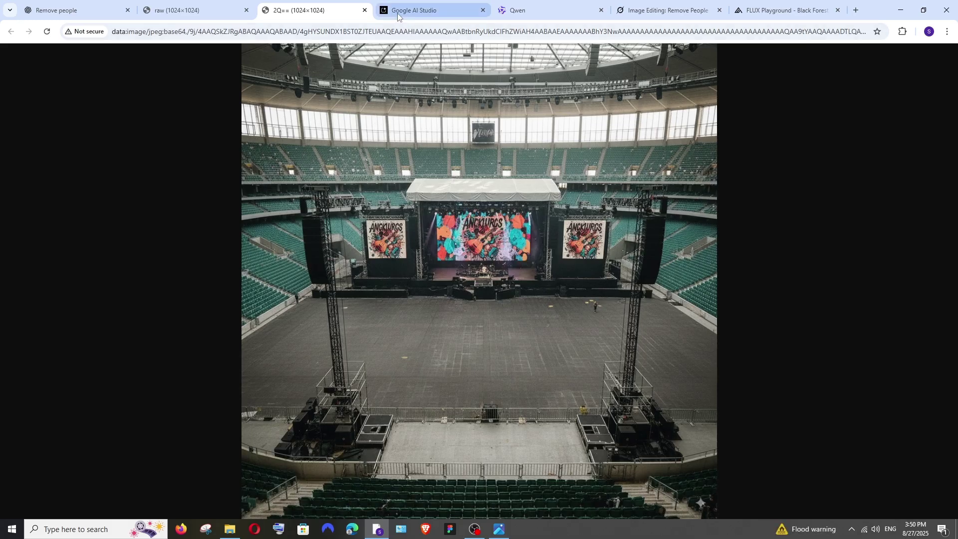
- Open Qwen's empty-seat stadium result in its own new tab
{"action": "left_click", "coordinate": [514, 11]}
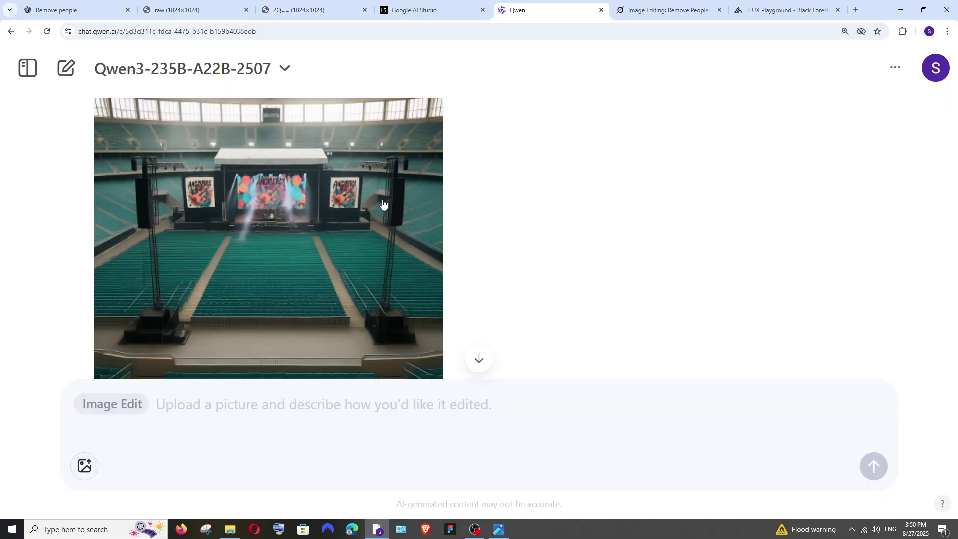
{"action": "right_click", "coordinate": [255, 189]}
{"action": "left_click", "coordinate": [279, 200]}
- Compare Qwen's result twice against the original crowd photo
{"action": "mouse_move", "coordinate": [500, 535]}
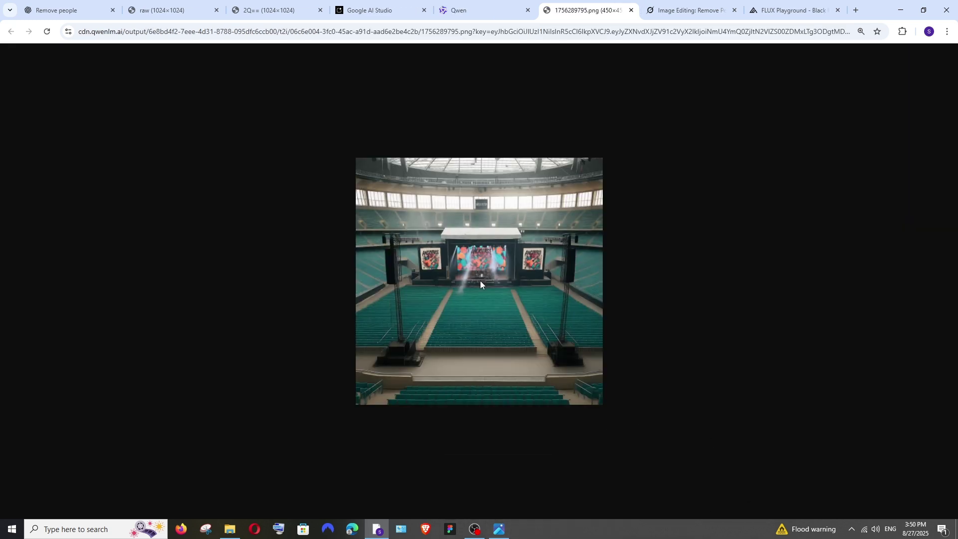
{"action": "left_click", "coordinate": [495, 532]}
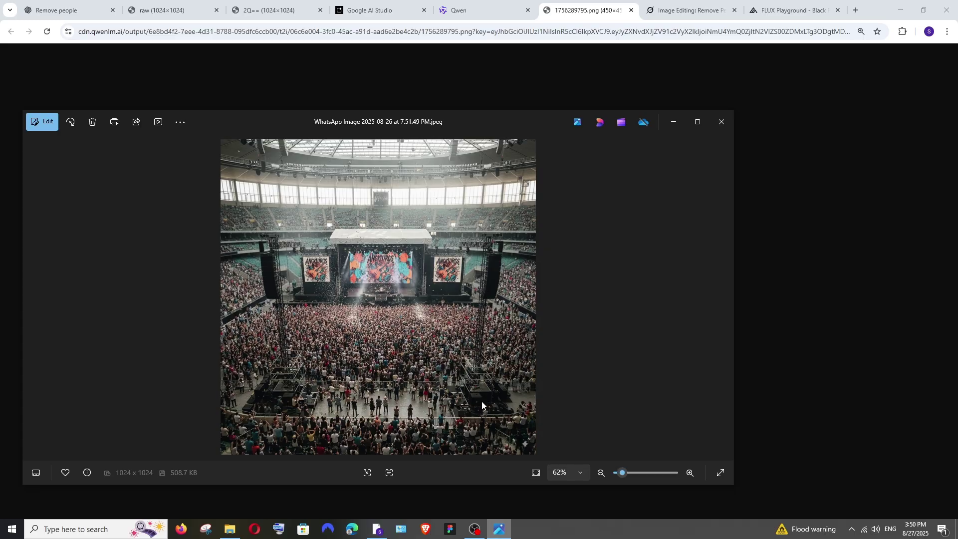
{"action": "left_click", "coordinate": [722, 122]}
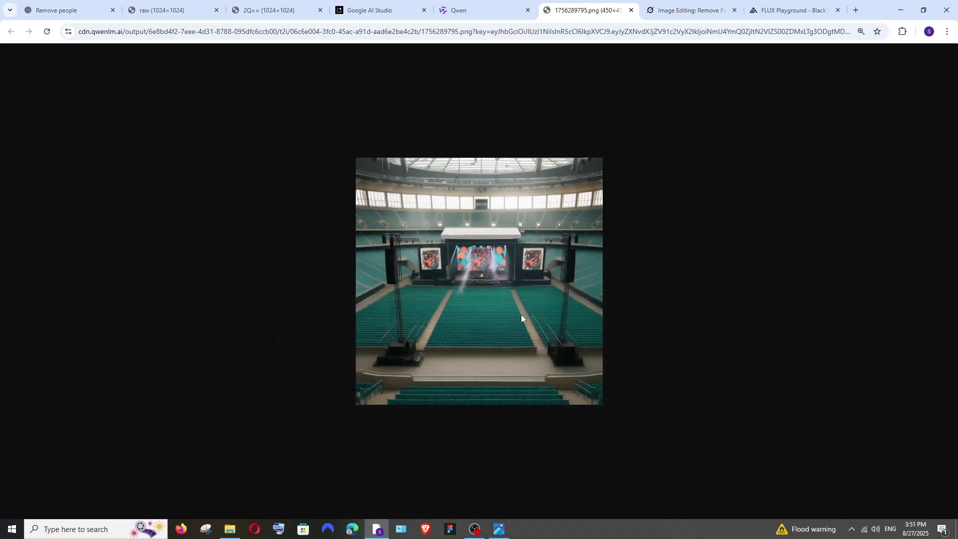
{"action": "left_click", "coordinate": [499, 530]}
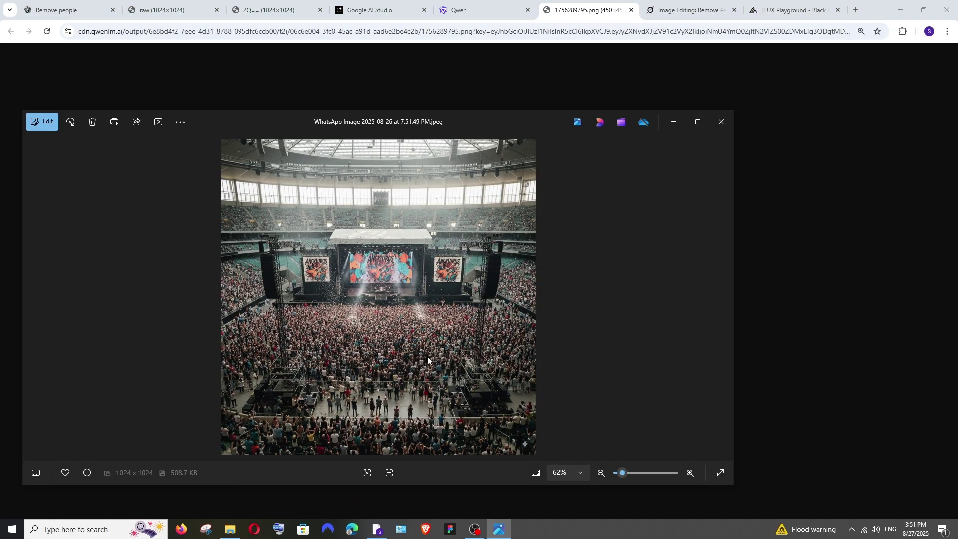
{"action": "left_click", "coordinate": [672, 123]}
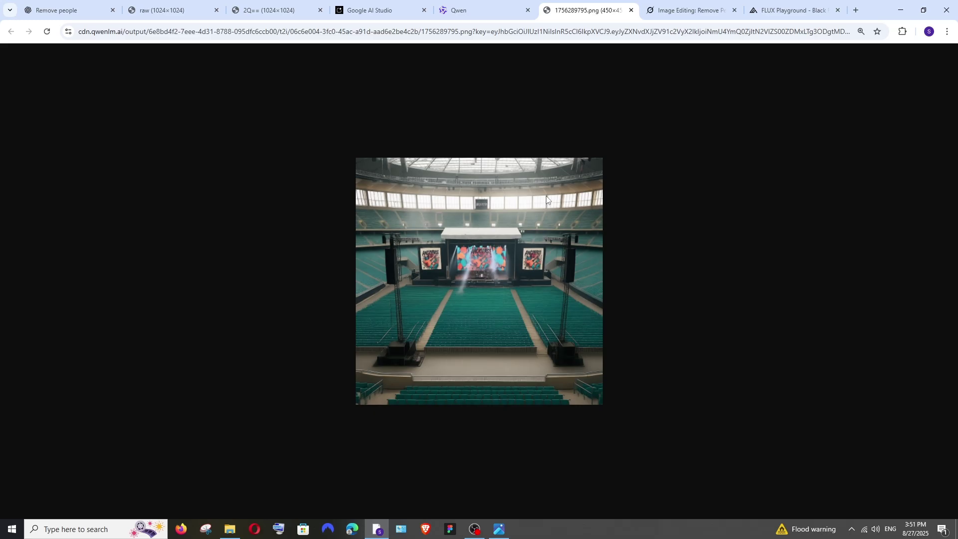
- Scroll through Grok's two remove-people results and compare them with the original crowd photo
{"action": "left_click", "coordinate": [681, 11]}
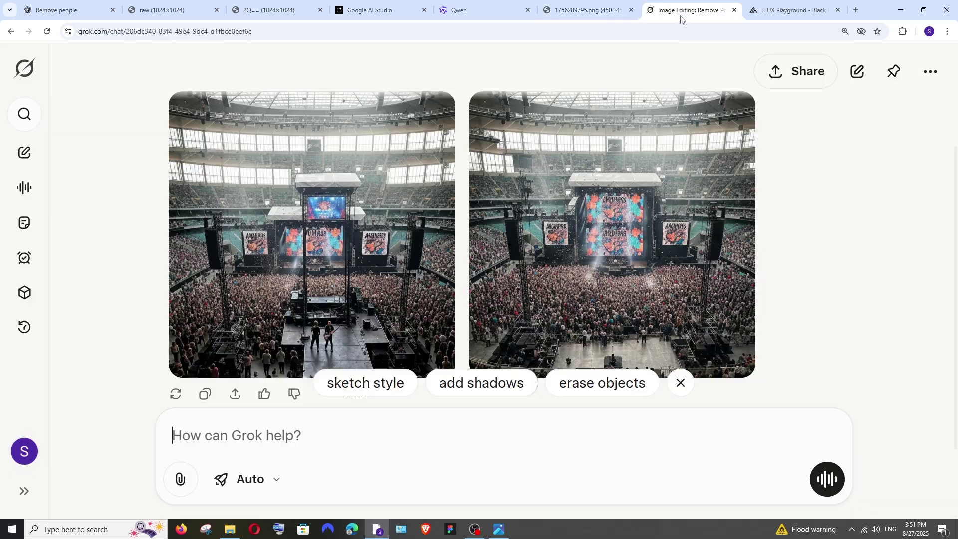
{"action": "scroll", "coordinate": [420, 240], "scroll_direction": "down", "scroll_amount": 2}
{"action": "scroll", "coordinate": [464, 210], "scroll_direction": "up", "scroll_amount": 5}
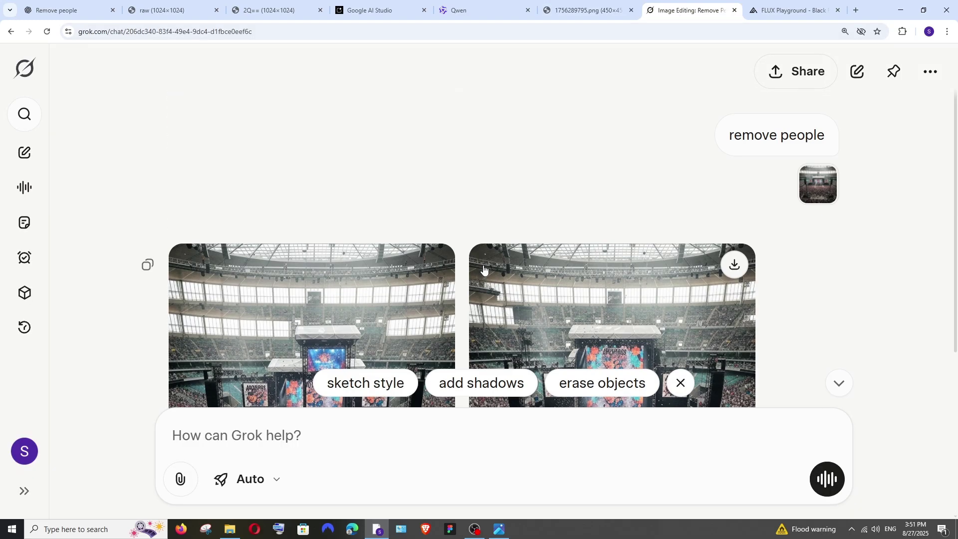
{"action": "scroll", "coordinate": [465, 202], "scroll_direction": "down", "scroll_amount": 5}
{"action": "scroll", "coordinate": [444, 206], "scroll_direction": "up", "scroll_amount": 3}
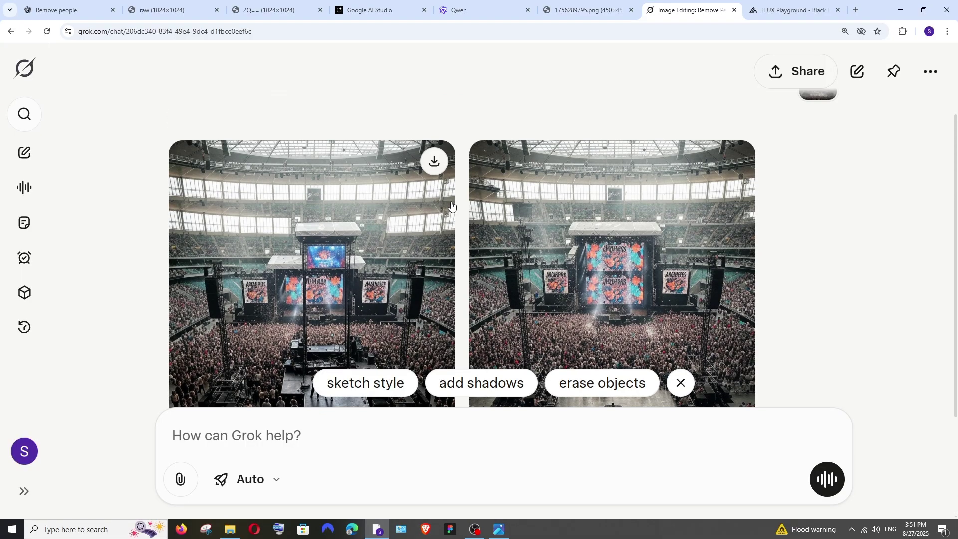
{"action": "scroll", "coordinate": [451, 204], "scroll_direction": "down", "scroll_amount": 1}
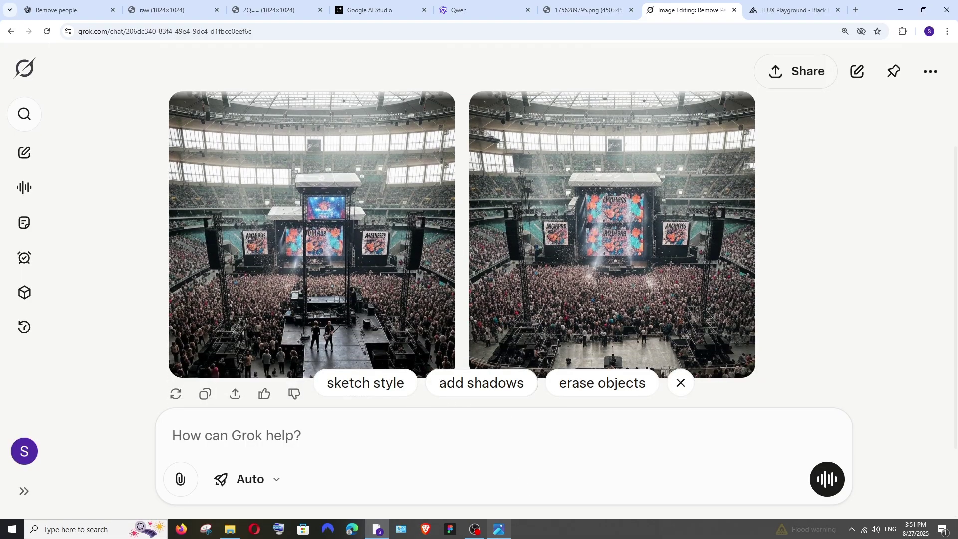
{"action": "left_click", "coordinate": [499, 530]}
{"action": "left_click", "coordinate": [498, 530]}
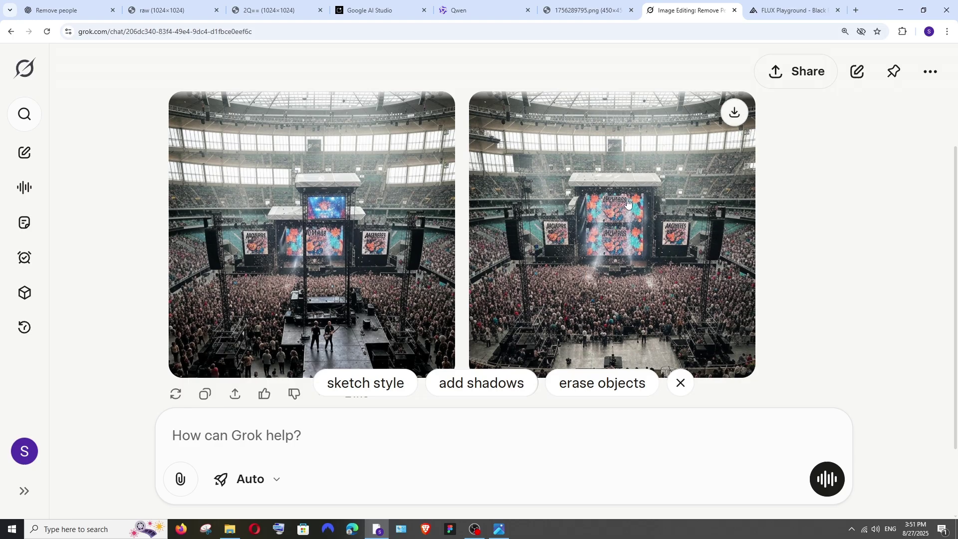
- Recheck Grok's images against the original photo, then bring up FLUX Playground's edit
{"action": "scroll", "coordinate": [443, 327], "scroll_direction": "down", "scroll_amount": 2}
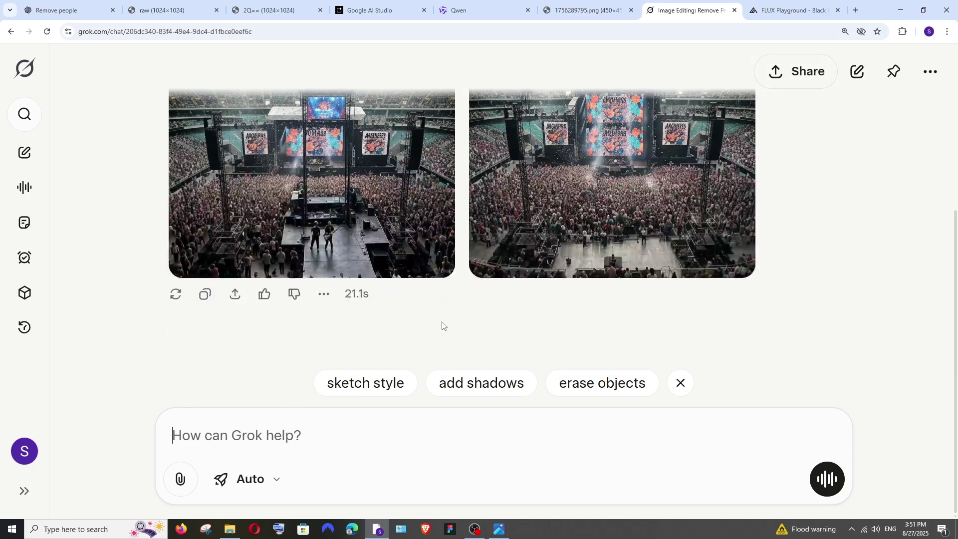
{"action": "scroll", "coordinate": [355, 241], "scroll_direction": "up", "scroll_amount": 2}
{"action": "scroll", "coordinate": [424, 250], "scroll_direction": "down", "scroll_amount": 2}
{"action": "scroll", "coordinate": [519, 255], "scroll_direction": "up", "scroll_amount": 4}
{"action": "scroll", "coordinate": [519, 255], "scroll_direction": "up", "scroll_amount": 1}
{"action": "scroll", "coordinate": [499, 350], "scroll_direction": "down", "scroll_amount": 4}
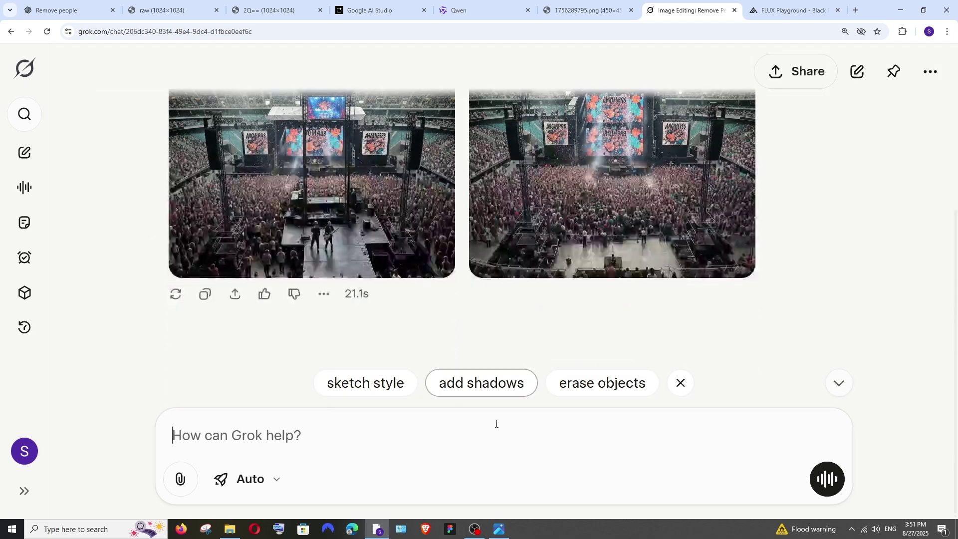
{"action": "left_click", "coordinate": [498, 531]}
{"action": "left_click", "coordinate": [498, 530]}
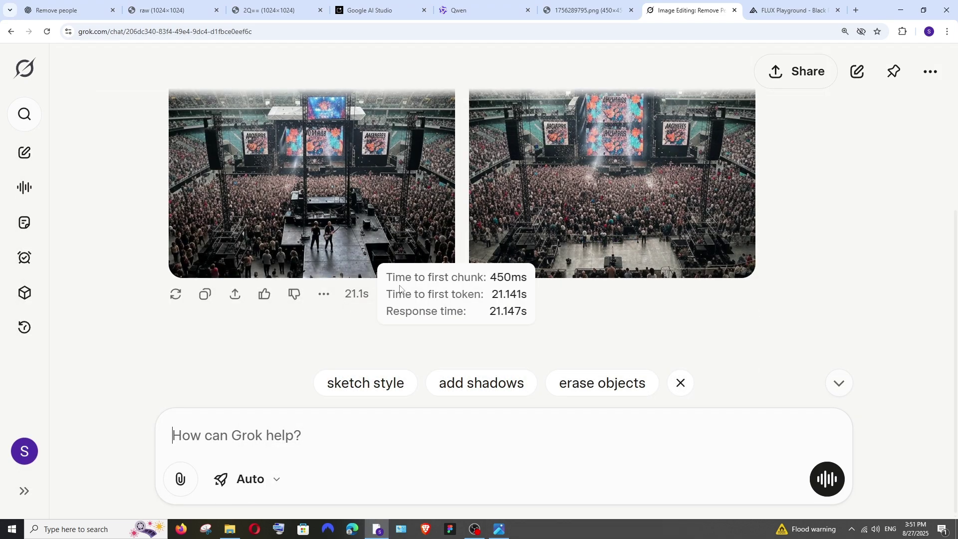
{"action": "scroll", "coordinate": [614, 225], "scroll_direction": "up", "scroll_amount": 5}
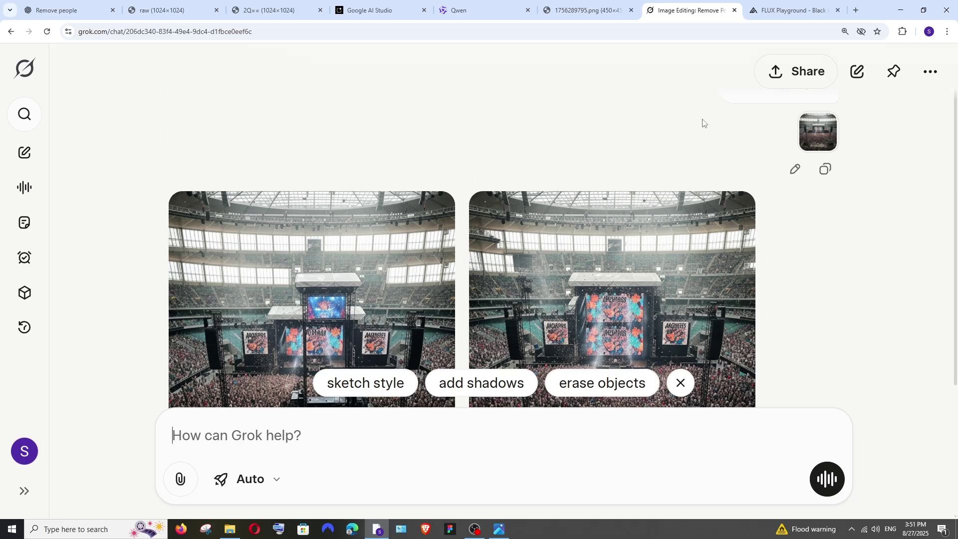
{"action": "left_click", "coordinate": [782, 15]}
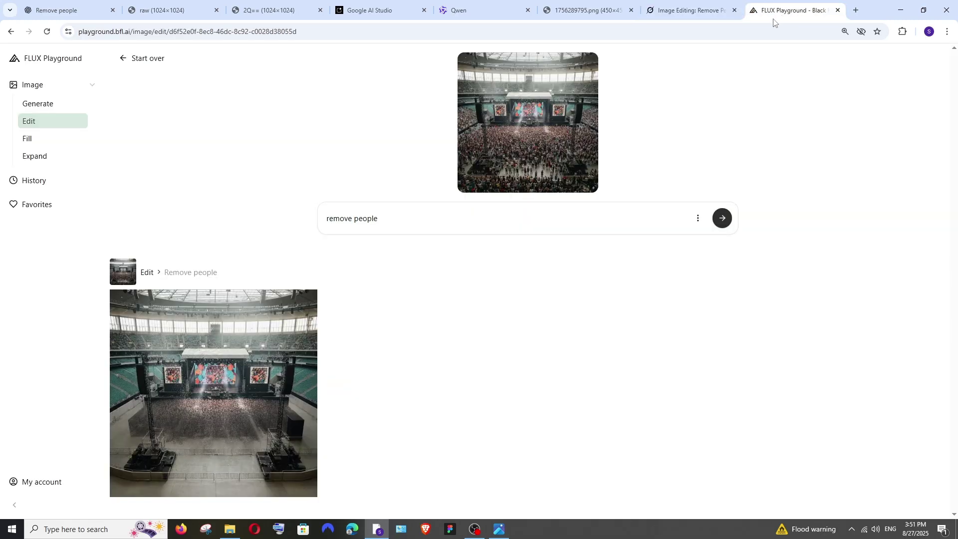
- View the FLUX remove-people result full size, then return to the 2Q== image tab
{"action": "left_click", "coordinate": [247, 372]}
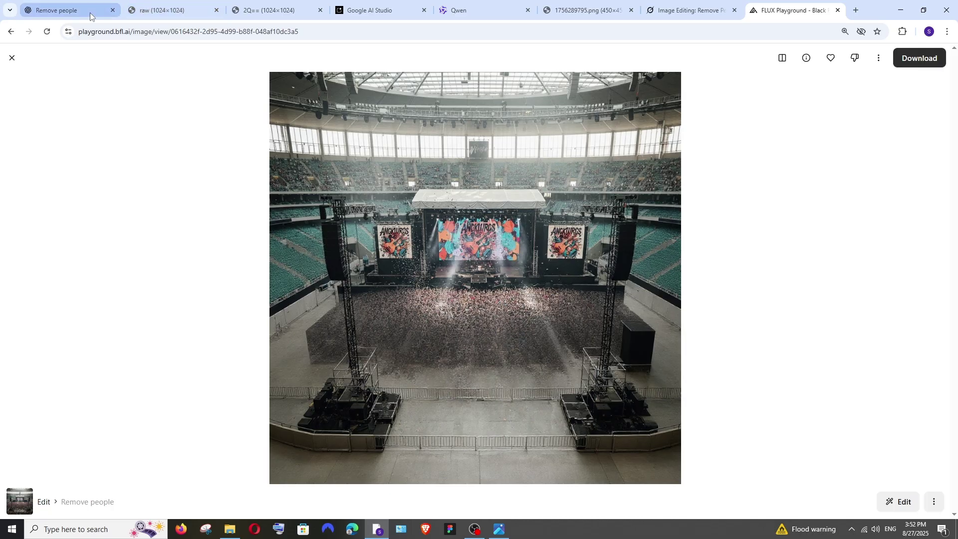
{"action": "left_click", "coordinate": [247, 4]}
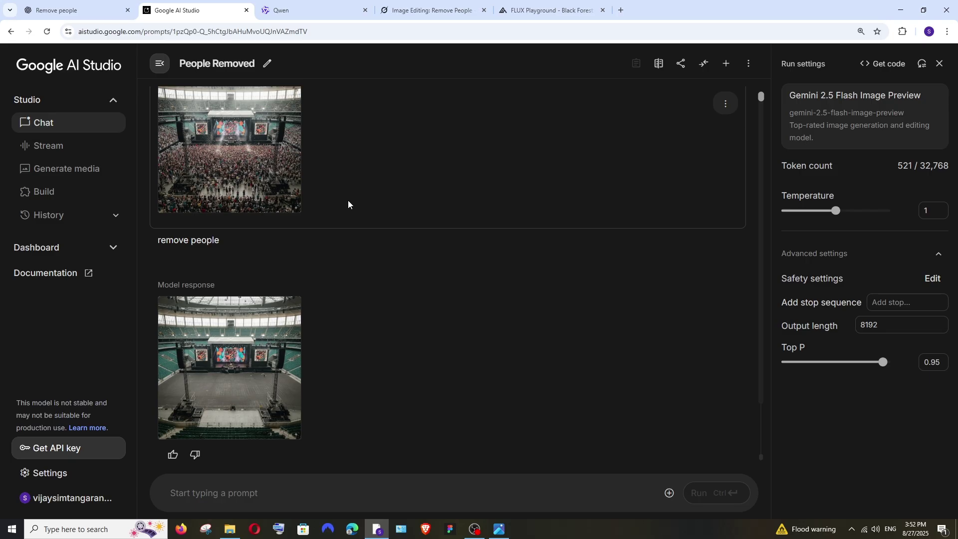
{"action": "left_click", "coordinate": [101, 8]}
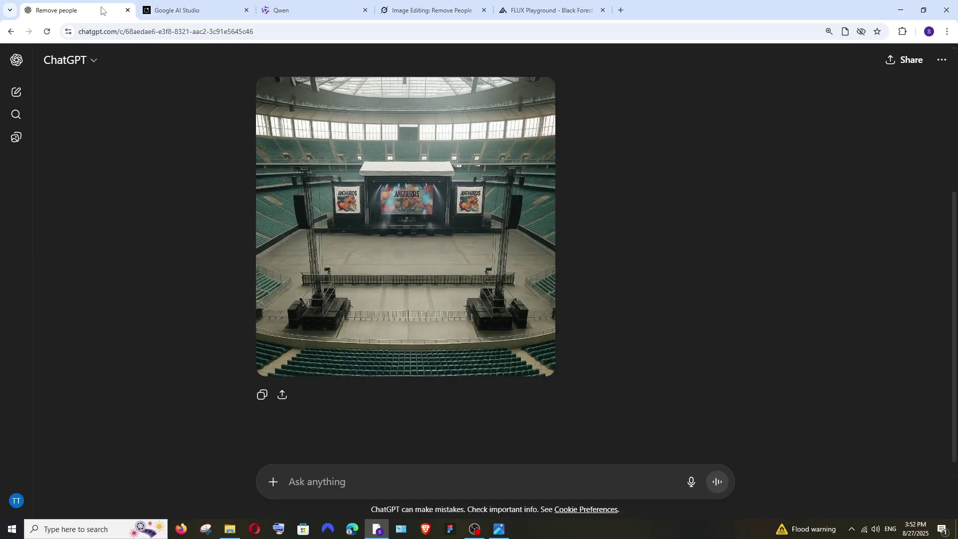
{"action": "left_click", "coordinate": [193, 15]}
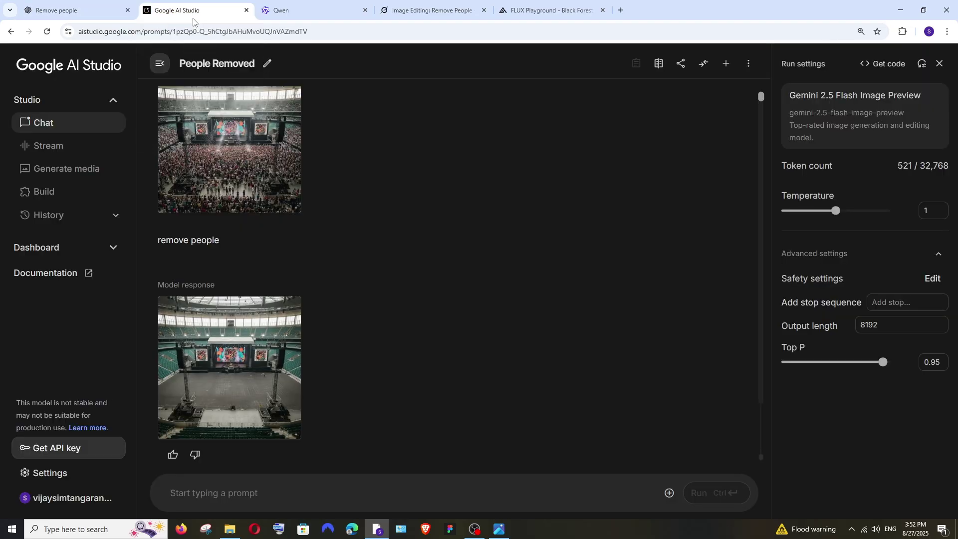
{"action": "left_click", "coordinate": [325, 9]}
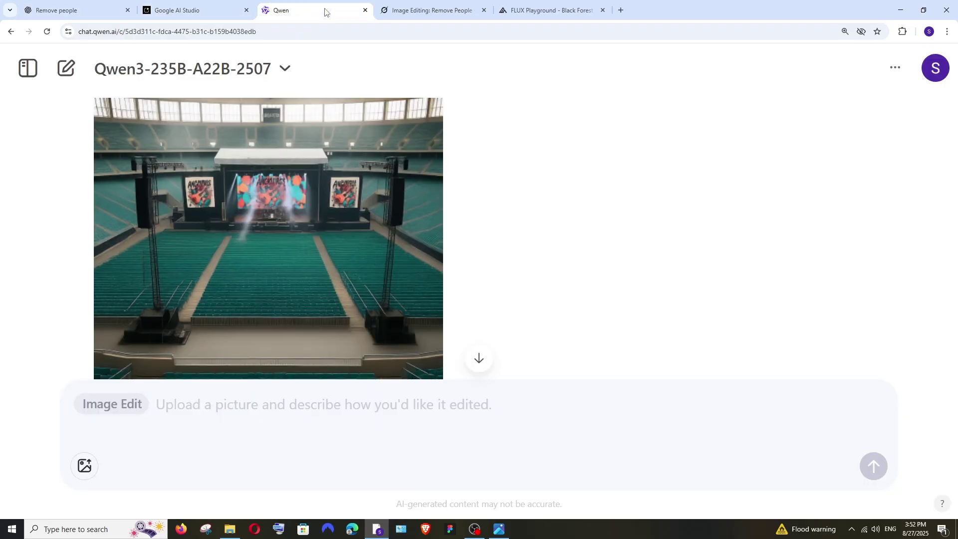
{"action": "key", "text": "ctrl+Tab"}
{"action": "key", "text": "ctrl+Tab"}
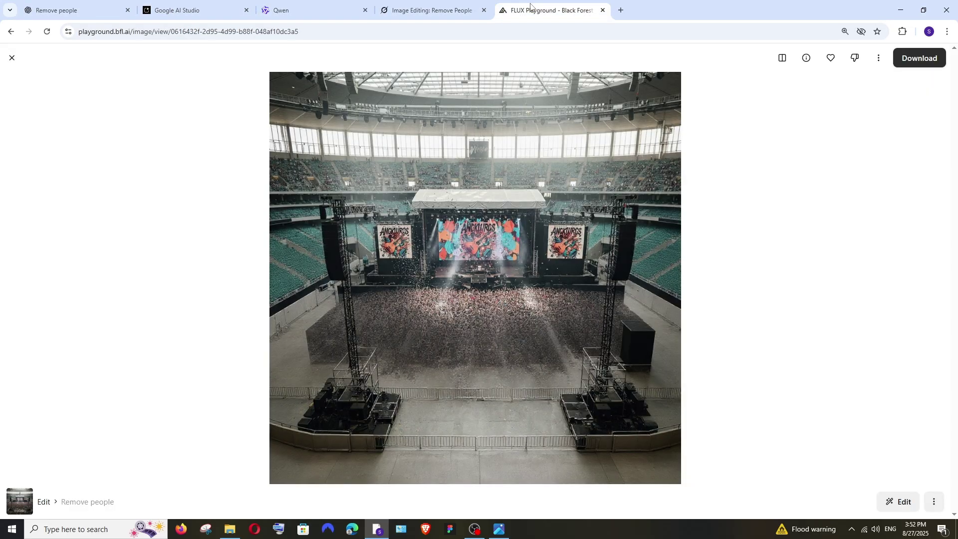
{"action": "left_click", "coordinate": [319, 8]}
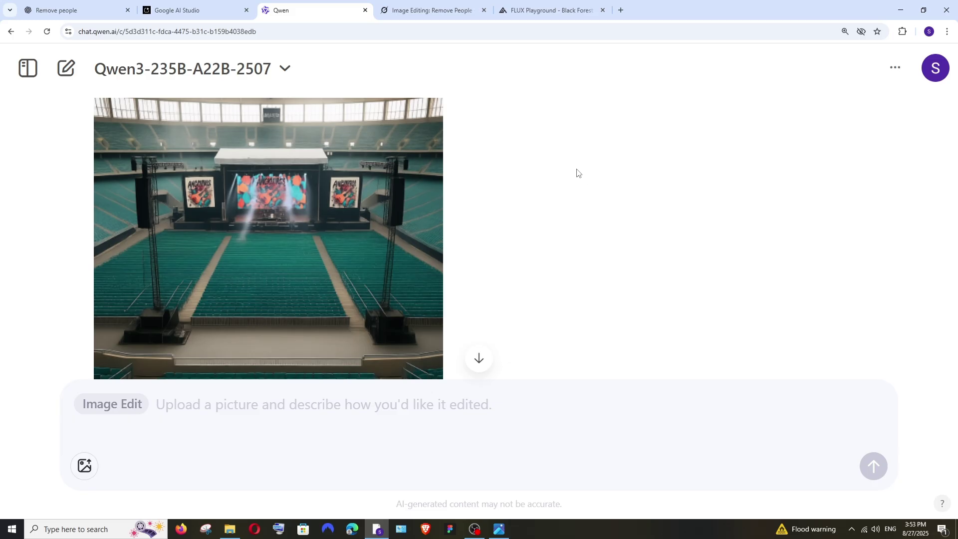
{"action": "key", "text": "ctrl+shift+Tab"}
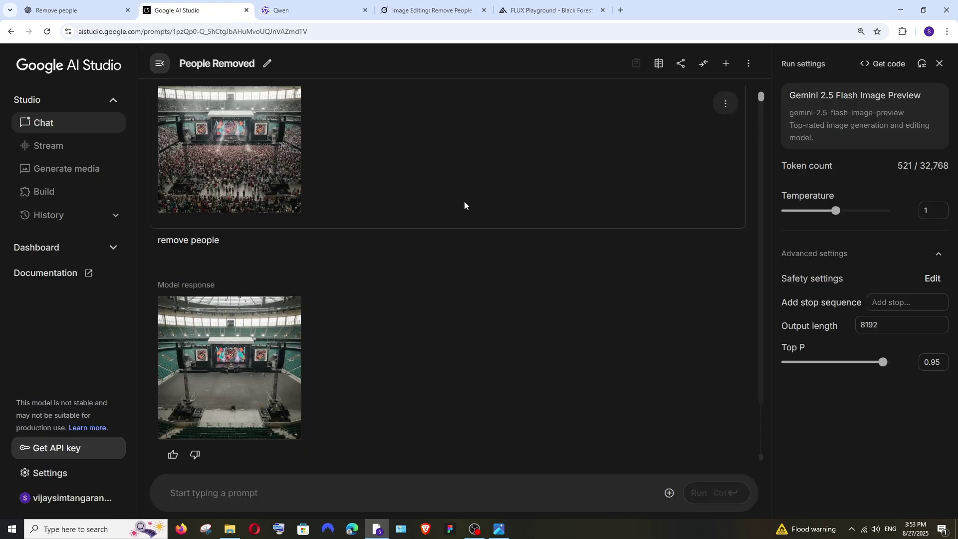